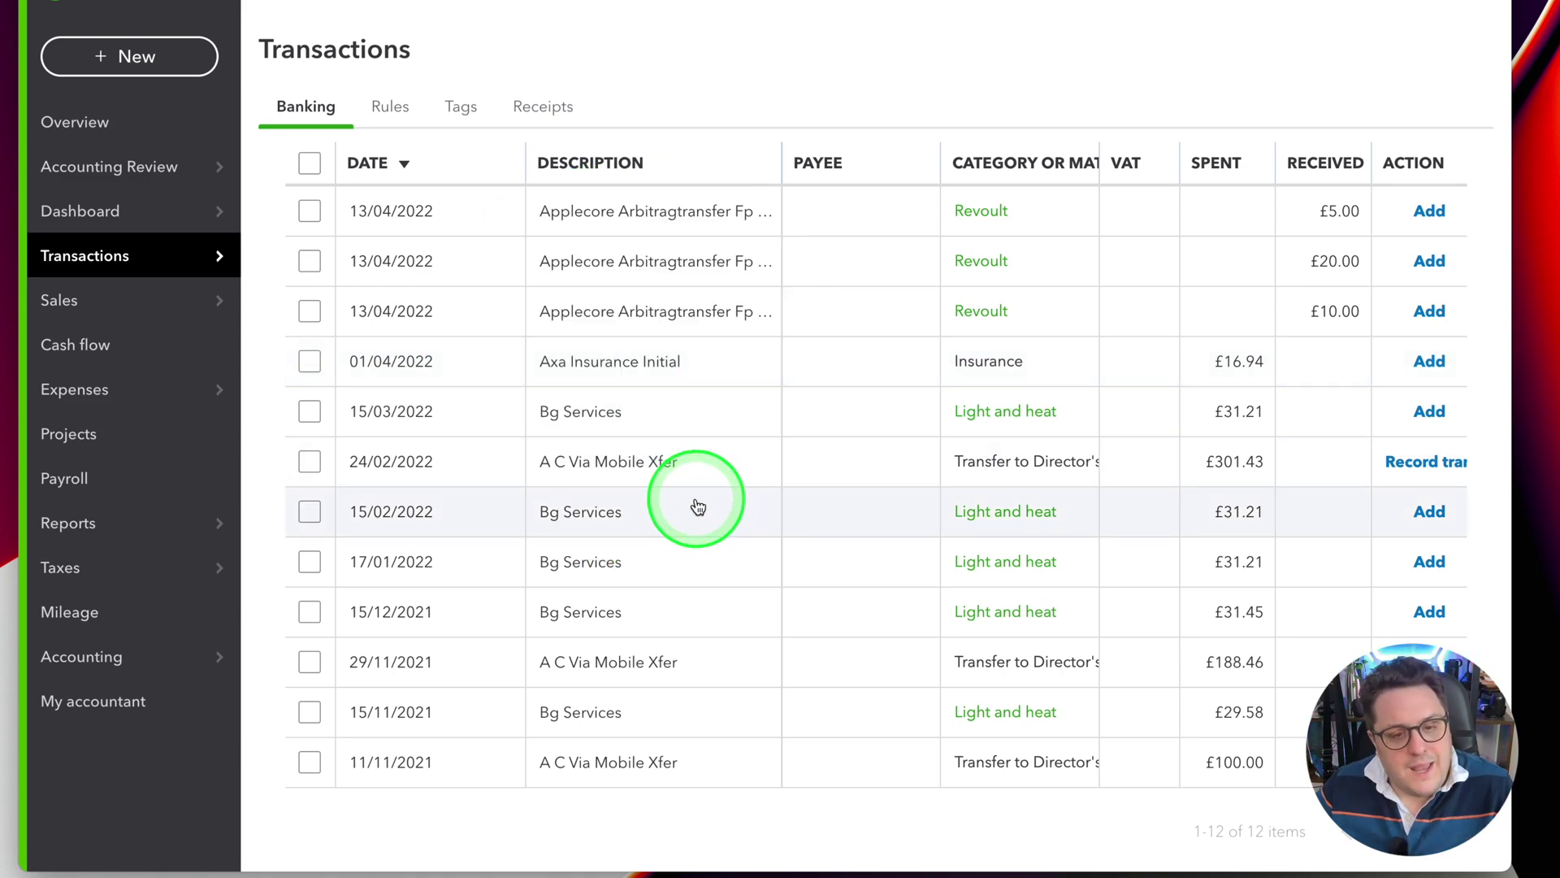
{"action": "scroll", "coordinate": [697, 510], "scroll_direction": "up", "scroll_amount": 1}
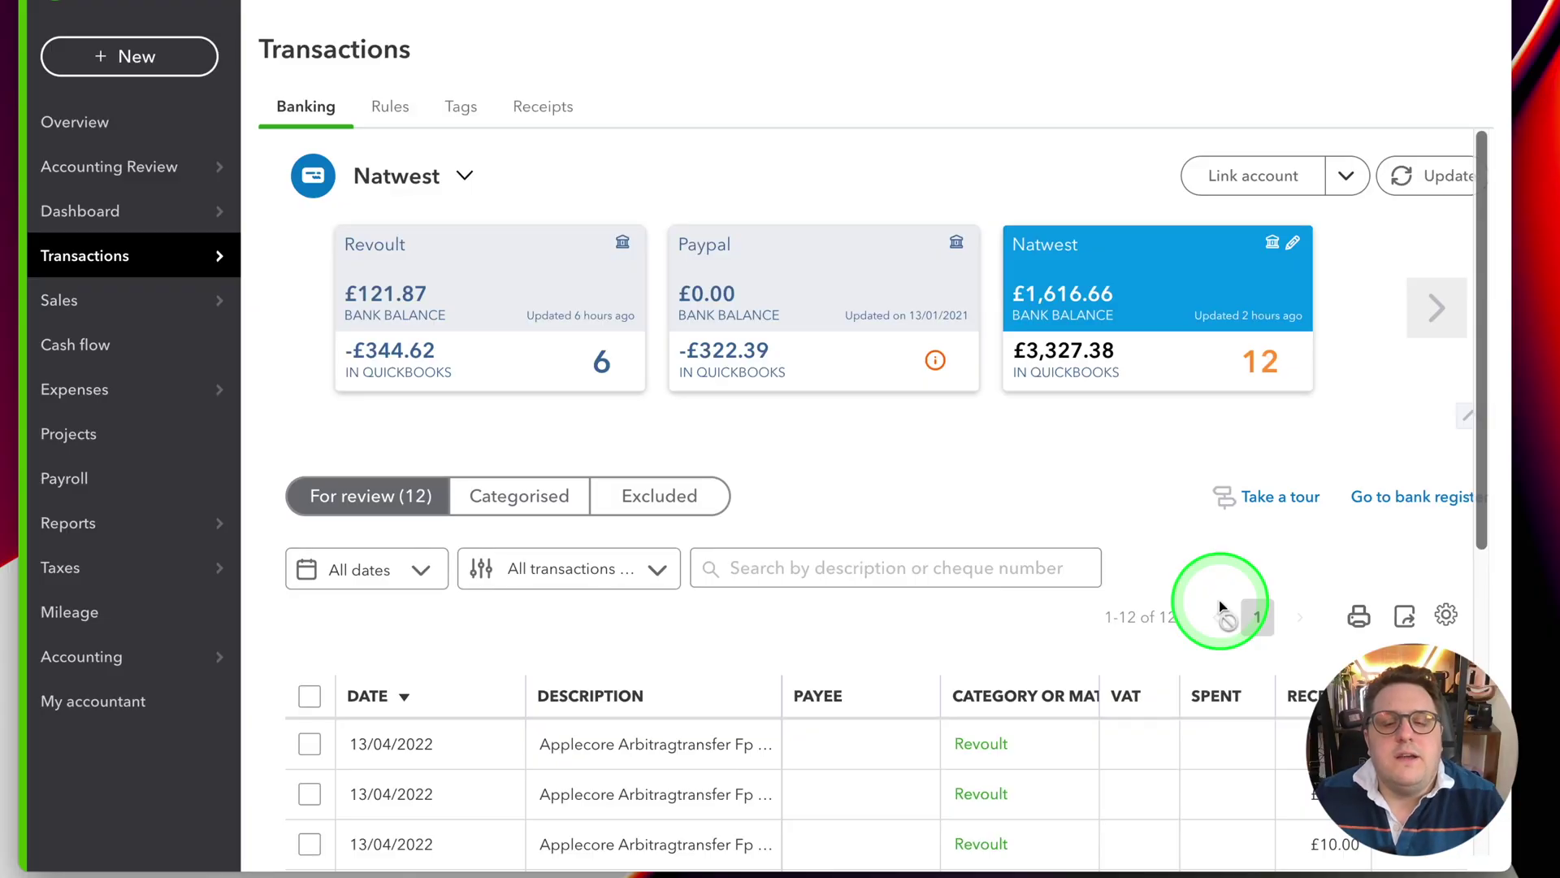
{"action": "left_click", "coordinate": [1071, 286]}
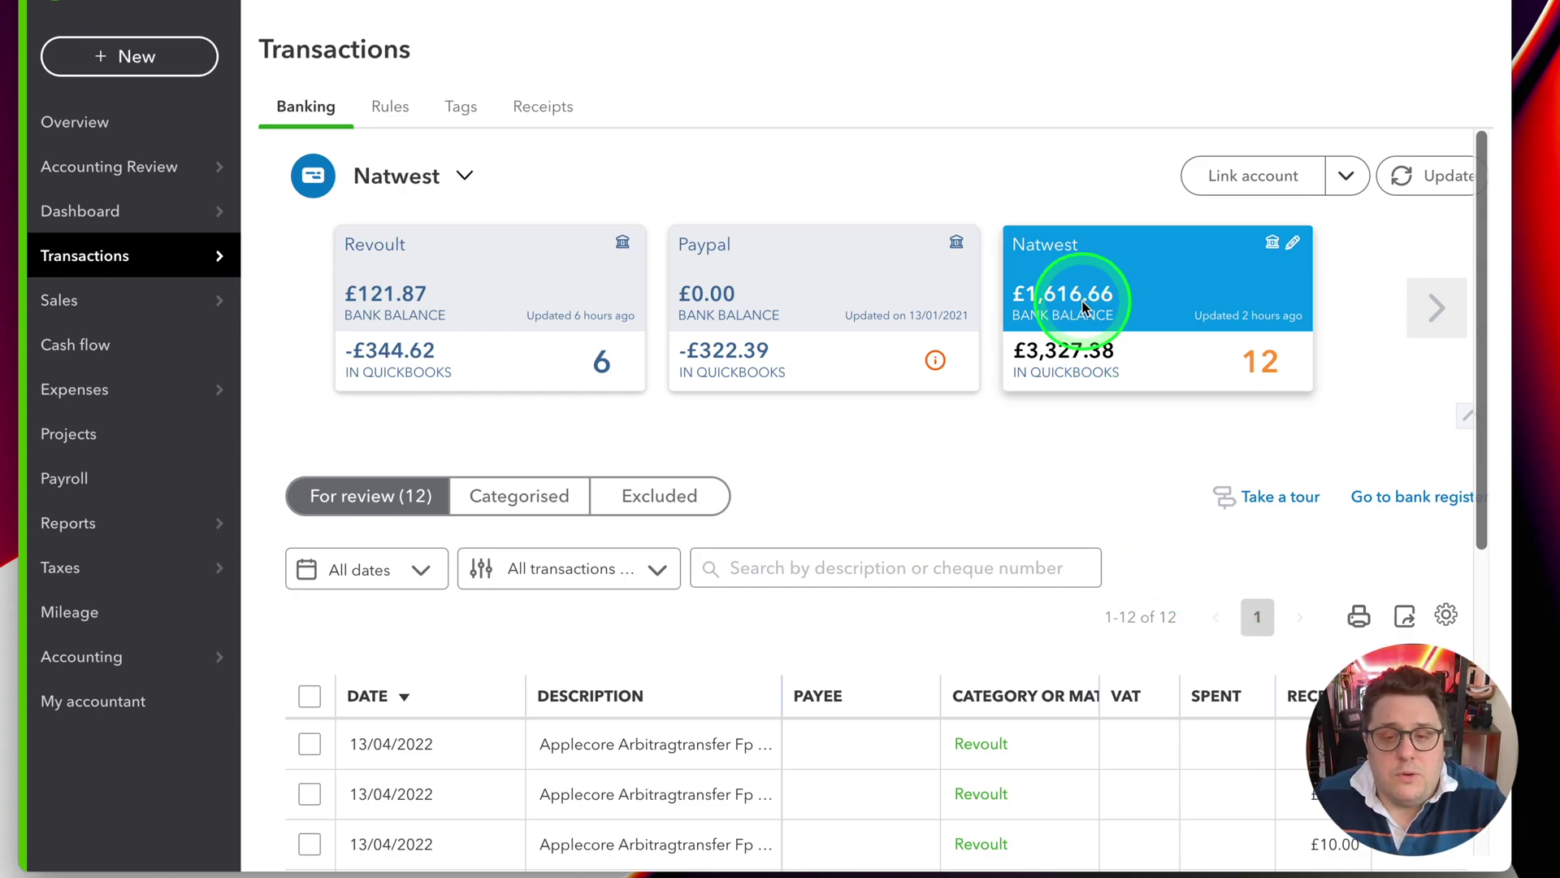
{"action": "left_click", "coordinate": [1096, 676]}
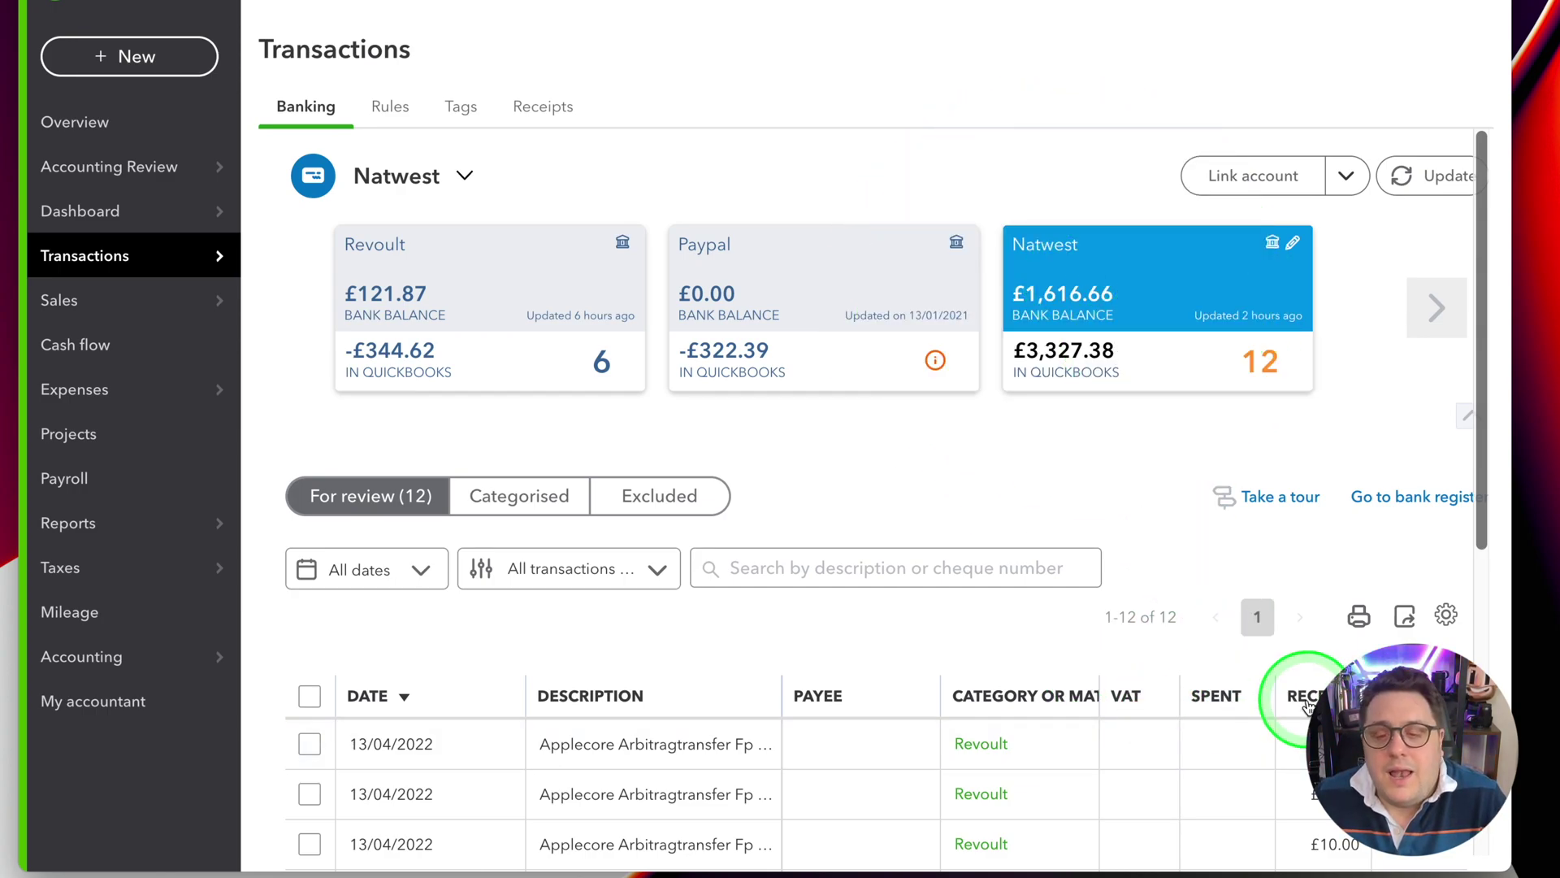
{"action": "scroll", "coordinate": [1249, 689], "scroll_direction": "down", "scroll_amount": 6}
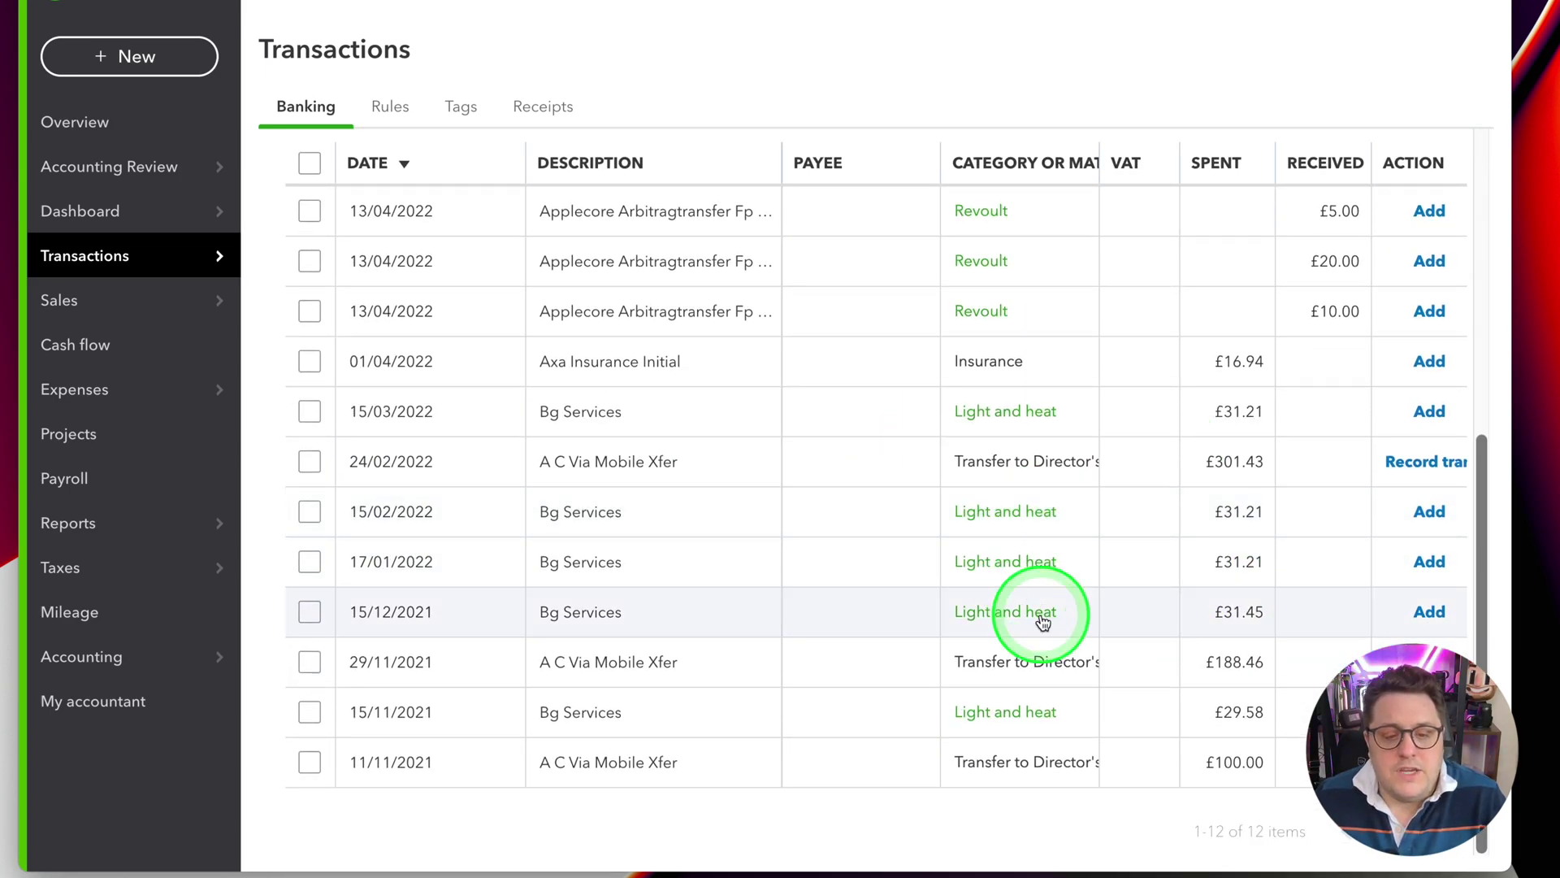
Step: Open the £579.00 Aust Pms Ltd deposit dated 01/04/2022 in the Natwest review list for splitting
{"action": "scroll", "coordinate": [1049, 650], "scroll_direction": "down", "scroll_amount": 1}
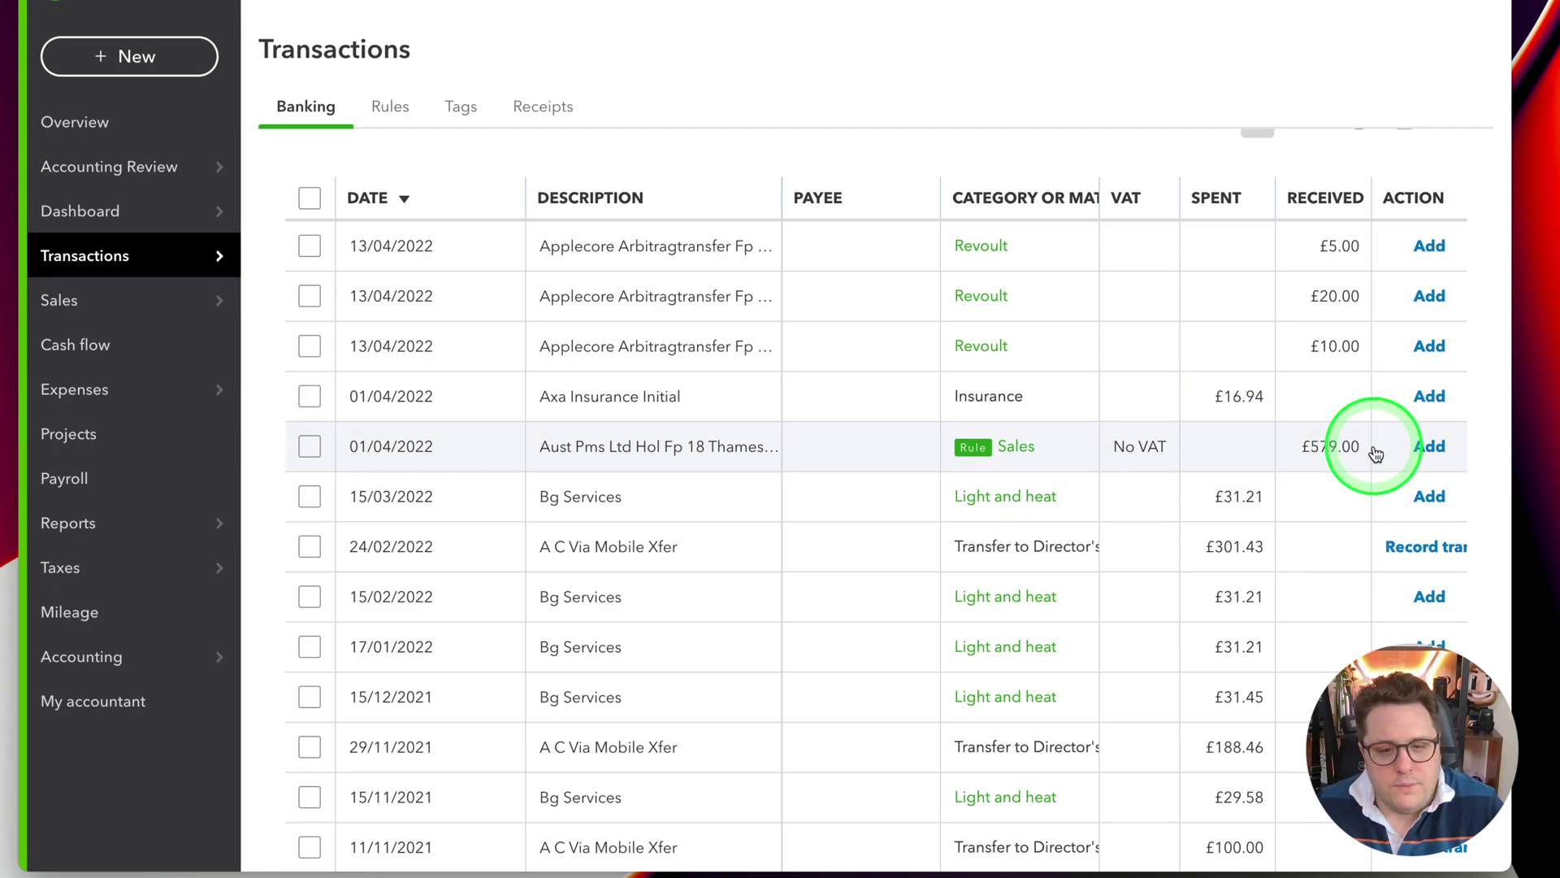
{"action": "left_click", "coordinate": [1297, 451]}
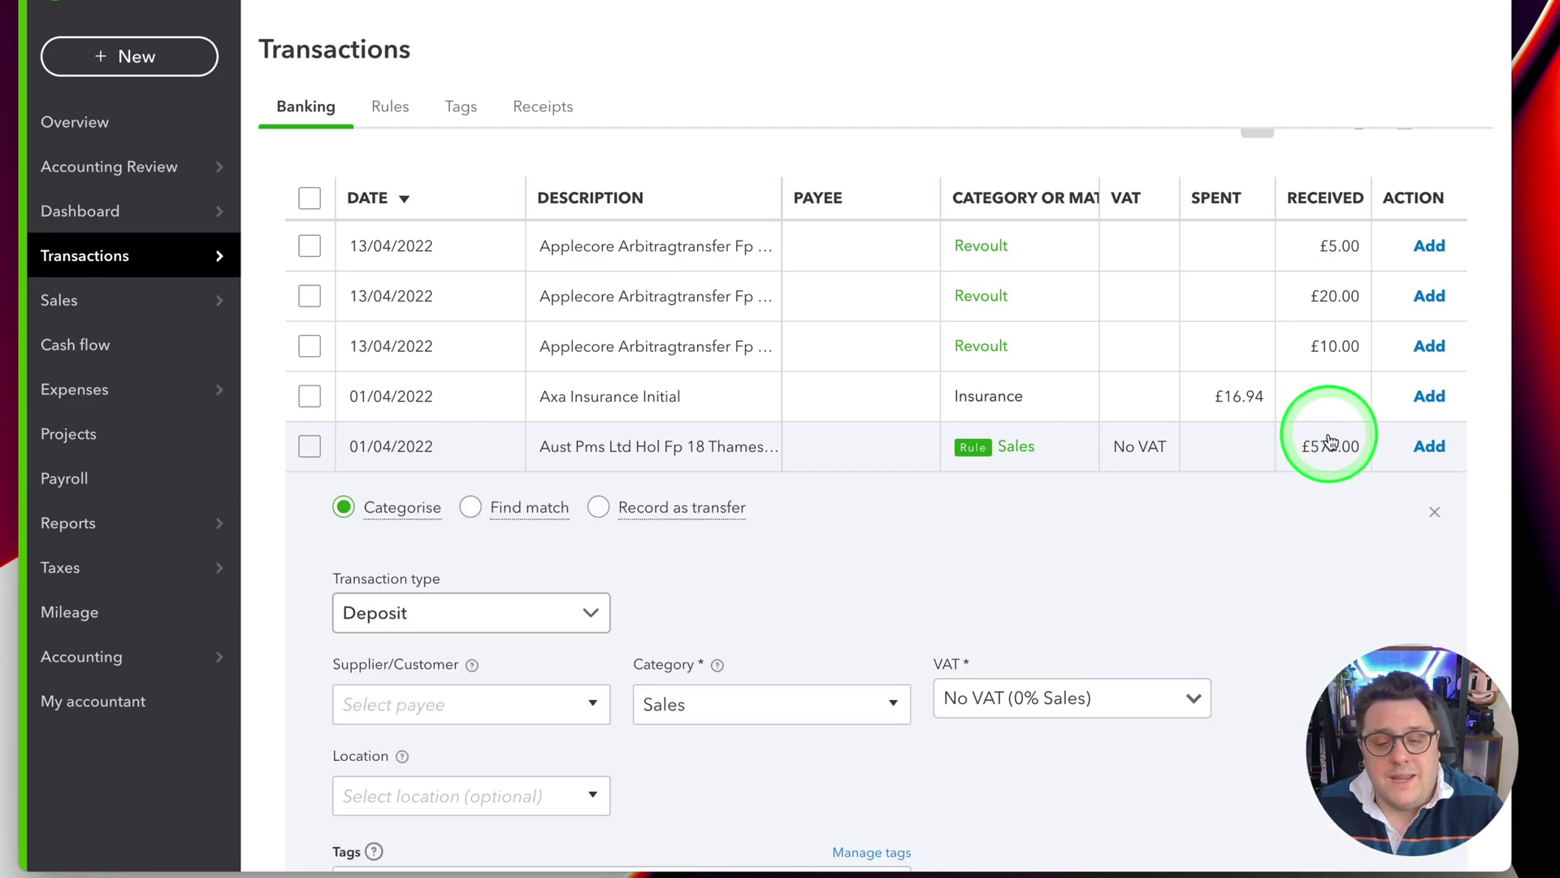
{"action": "scroll", "coordinate": [1327, 442], "scroll_direction": "down", "scroll_amount": 5}
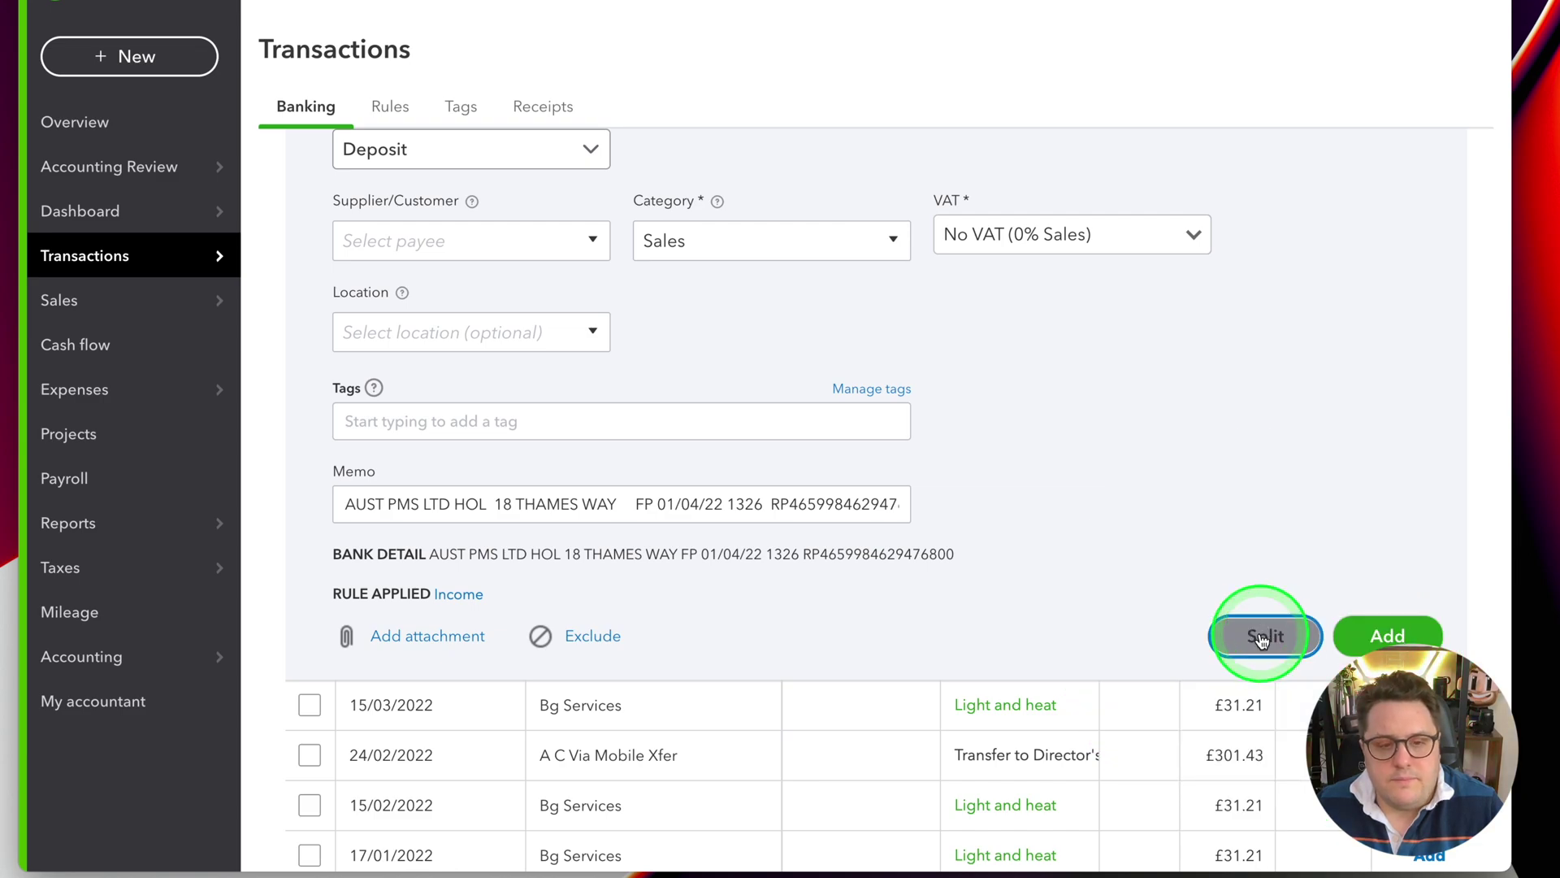
{"action": "left_click", "coordinate": [1262, 638]}
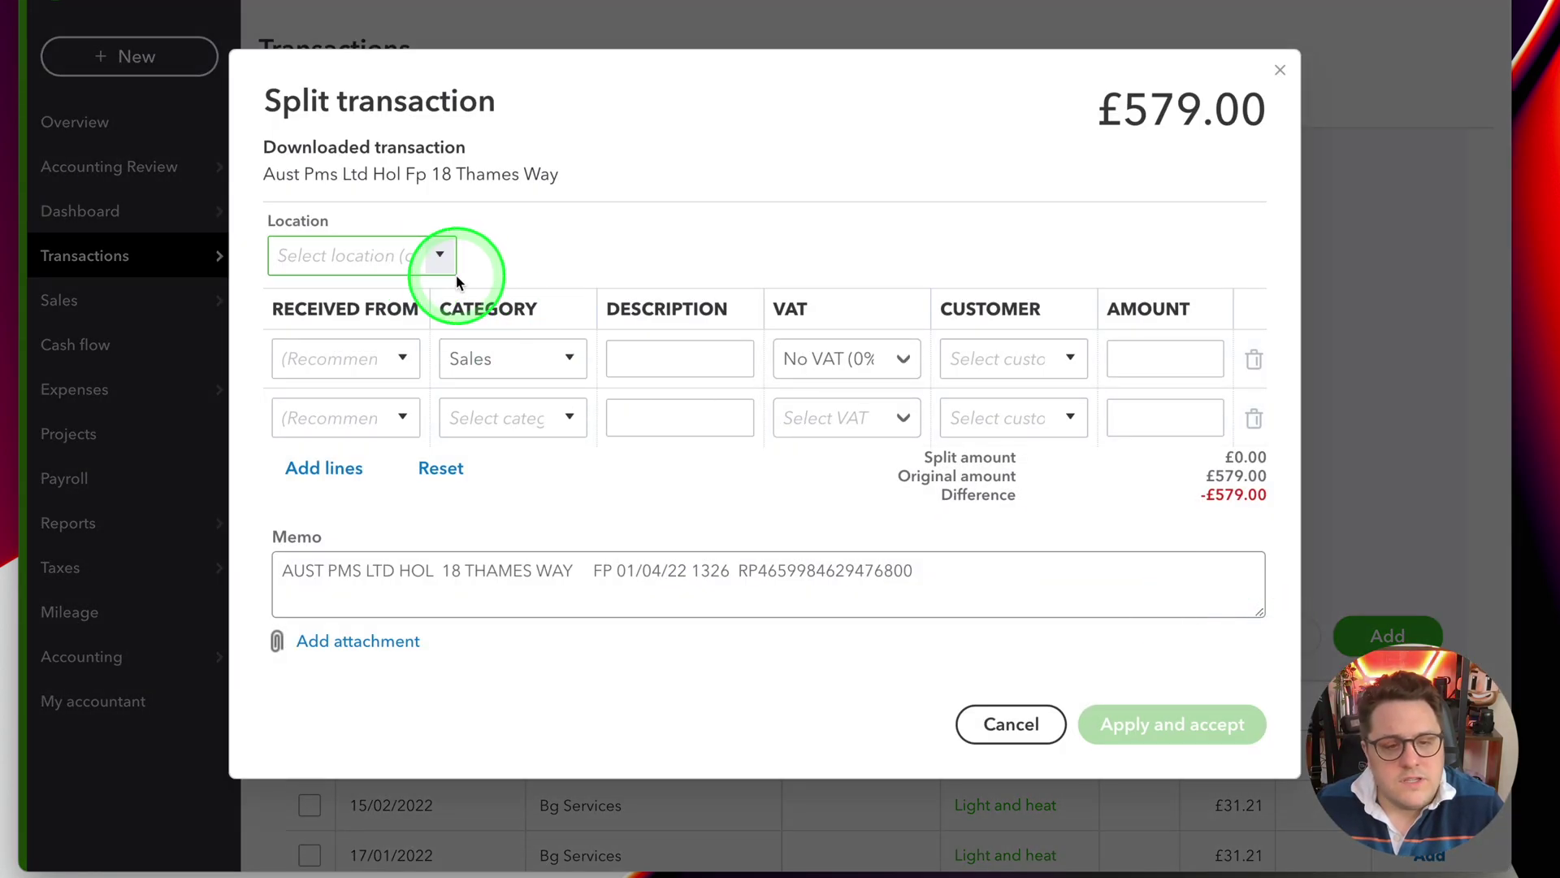
Step: Create a Rental Income category for the first split line, with account type Income and detail type Sales of Product Income
{"action": "left_click", "coordinate": [512, 353]}
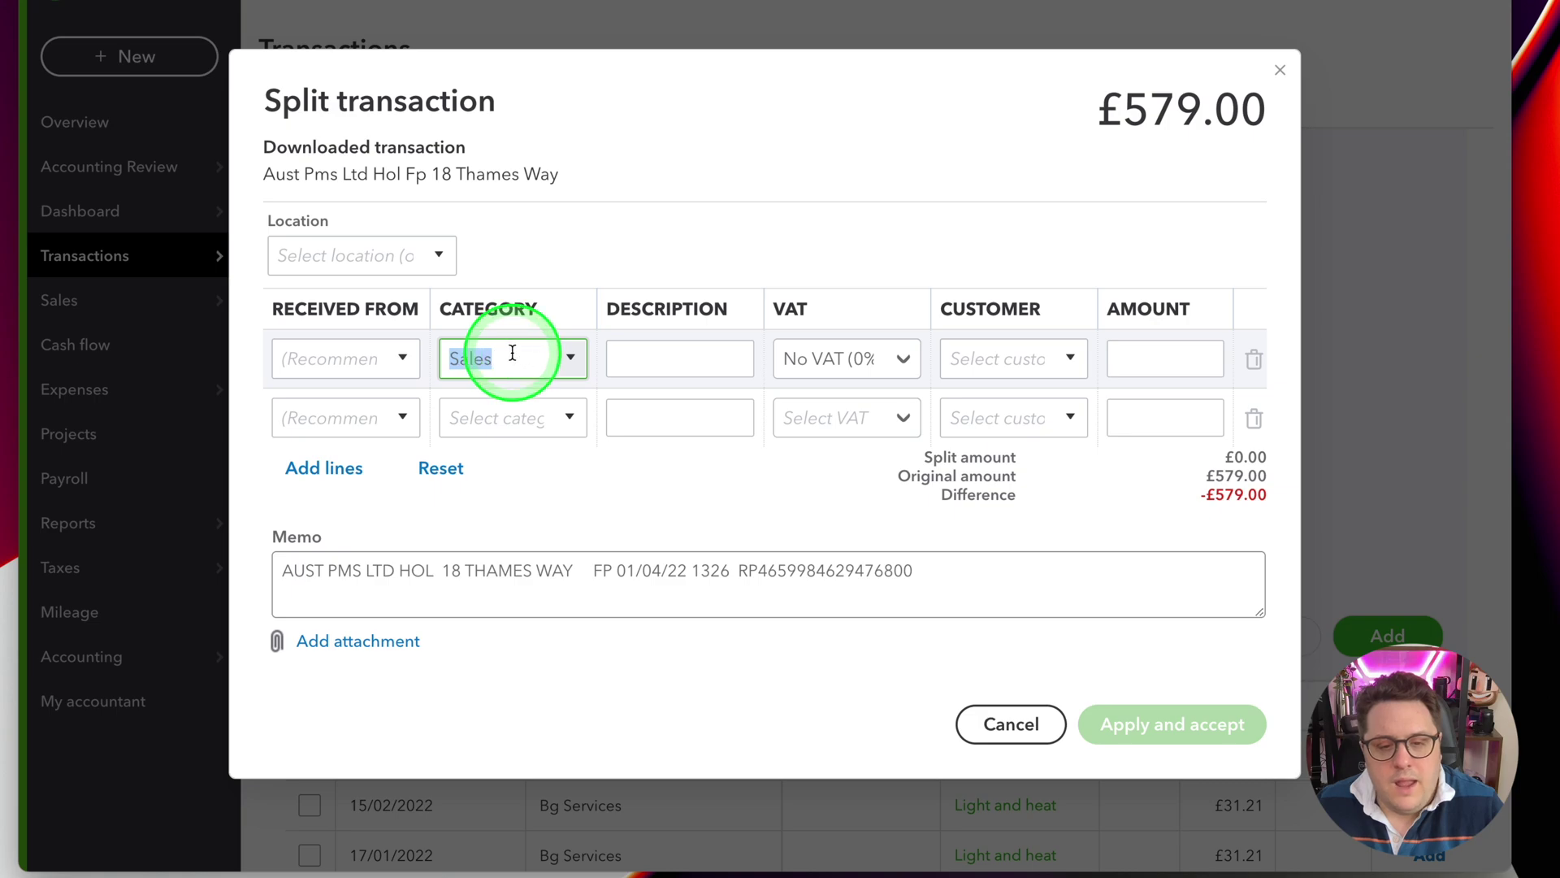
{"action": "type", "text": "Rental"}
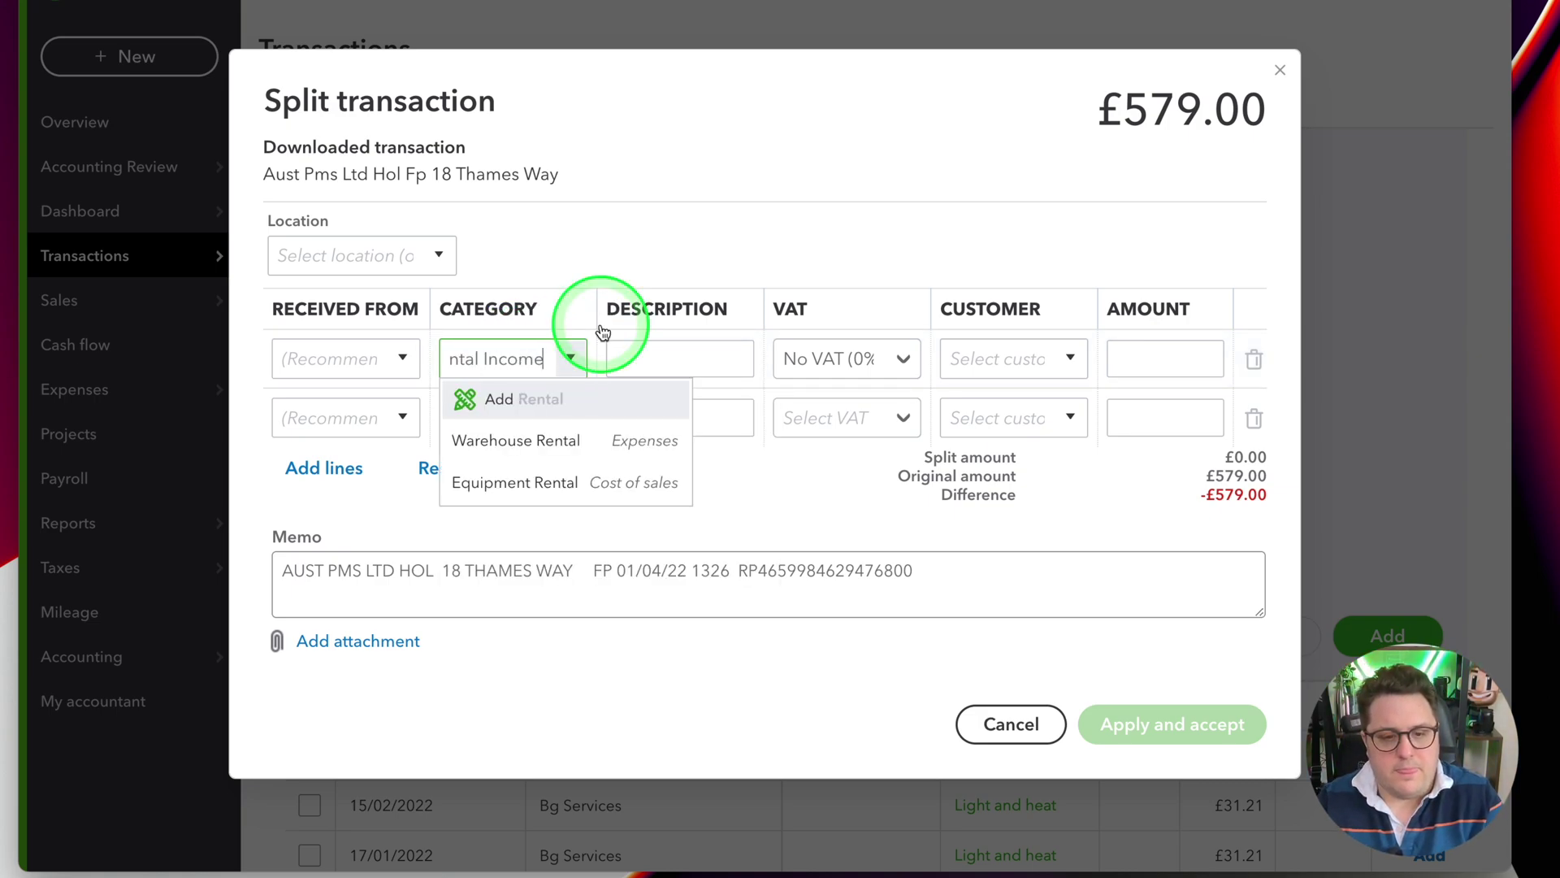
{"action": "type", "text": " Income"}
{"action": "left_click", "coordinate": [488, 398]}
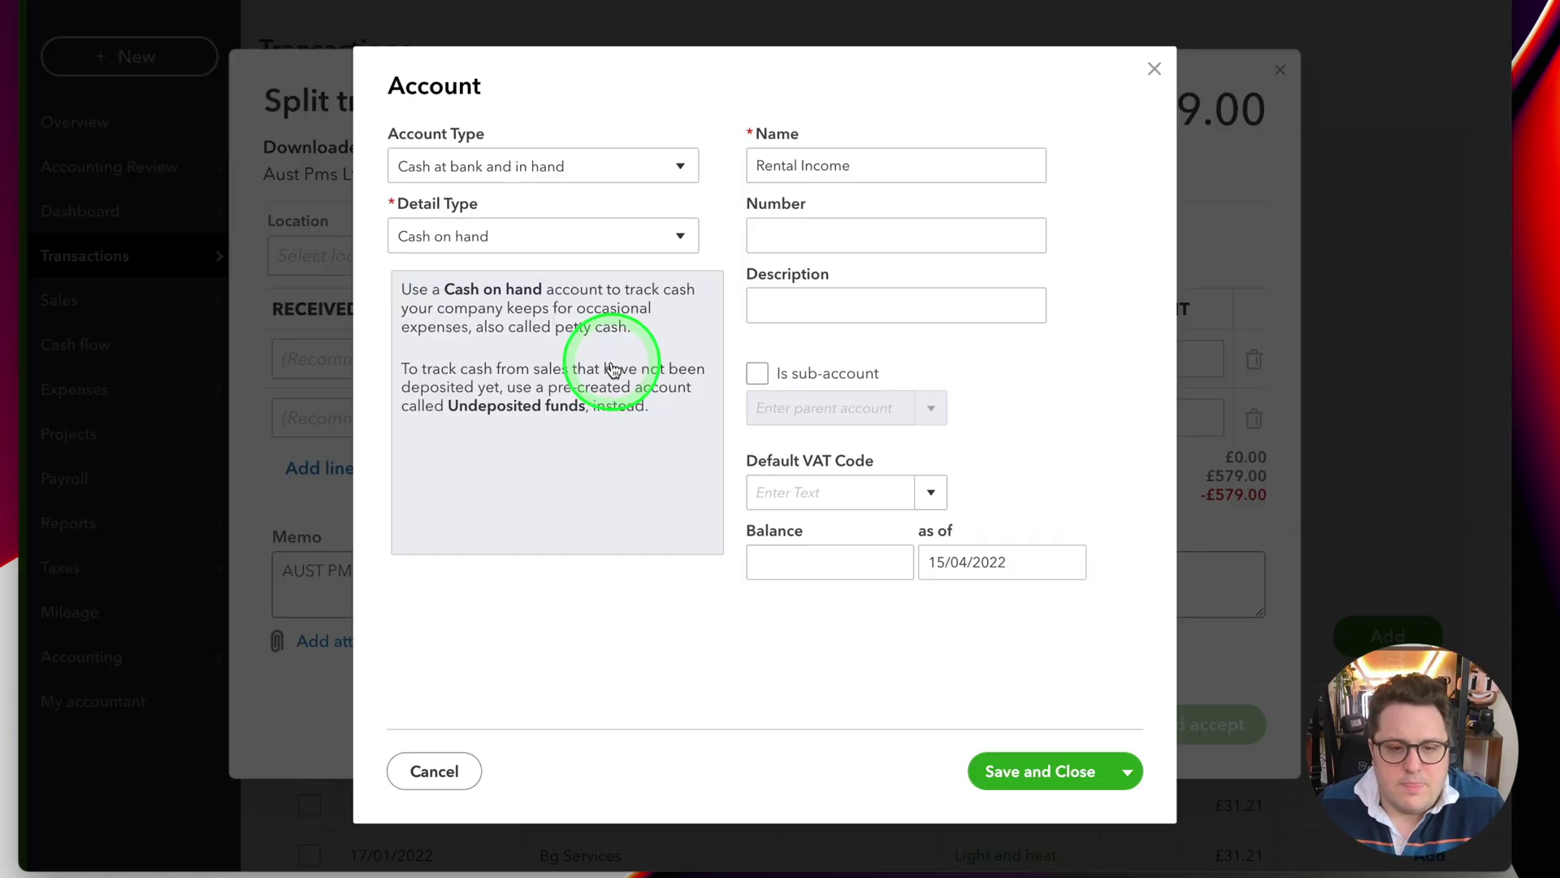
{"action": "left_click", "coordinate": [629, 140]}
{"action": "scroll", "coordinate": [550, 446], "scroll_direction": "down", "scroll_amount": 3}
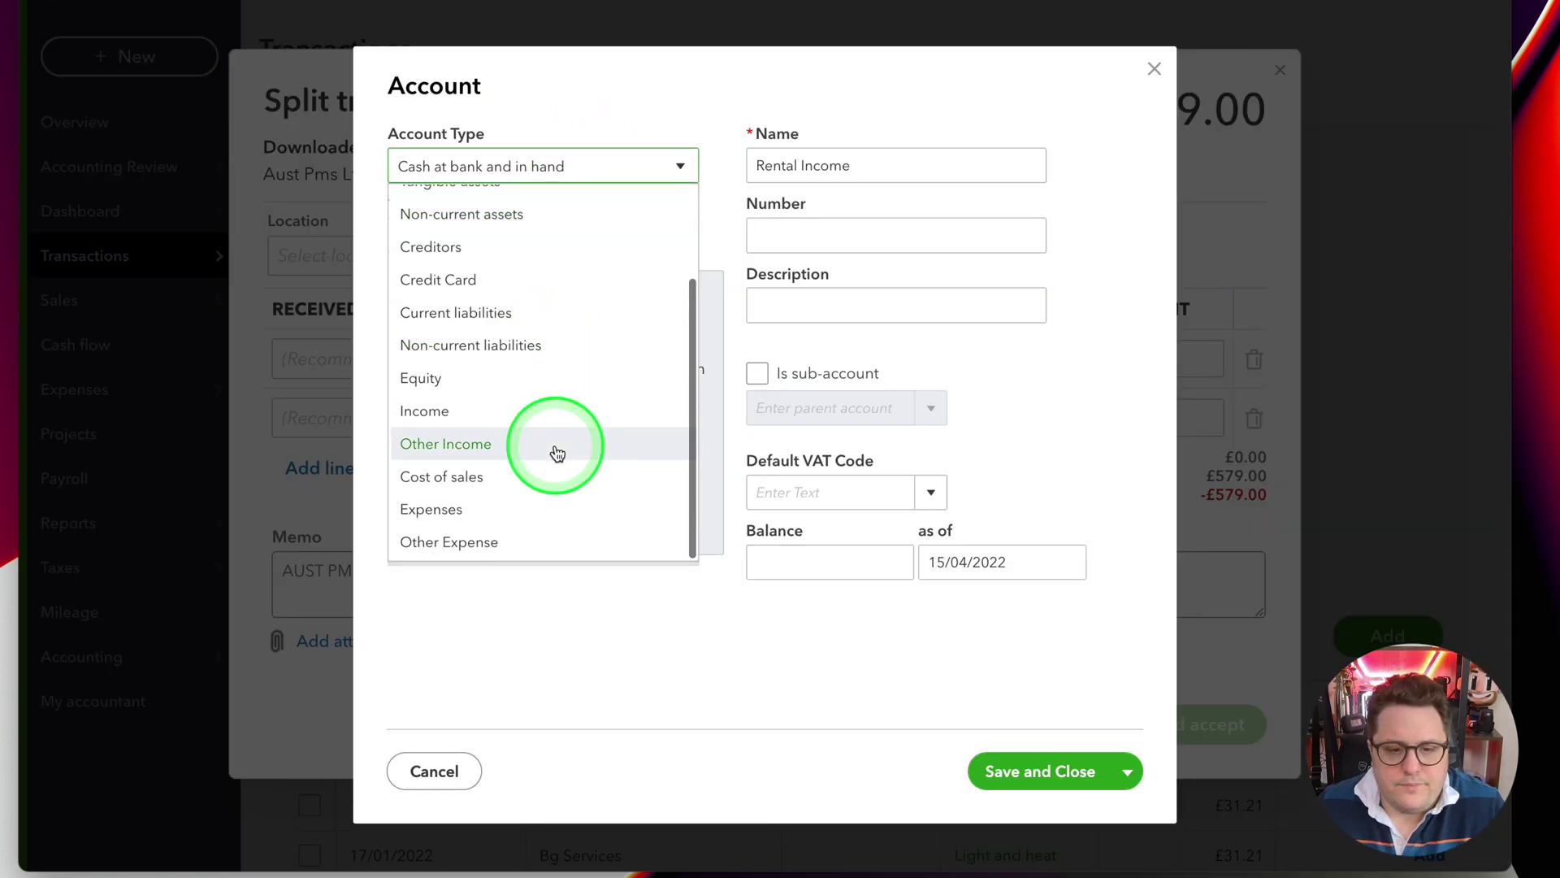
{"action": "left_click", "coordinate": [524, 417]}
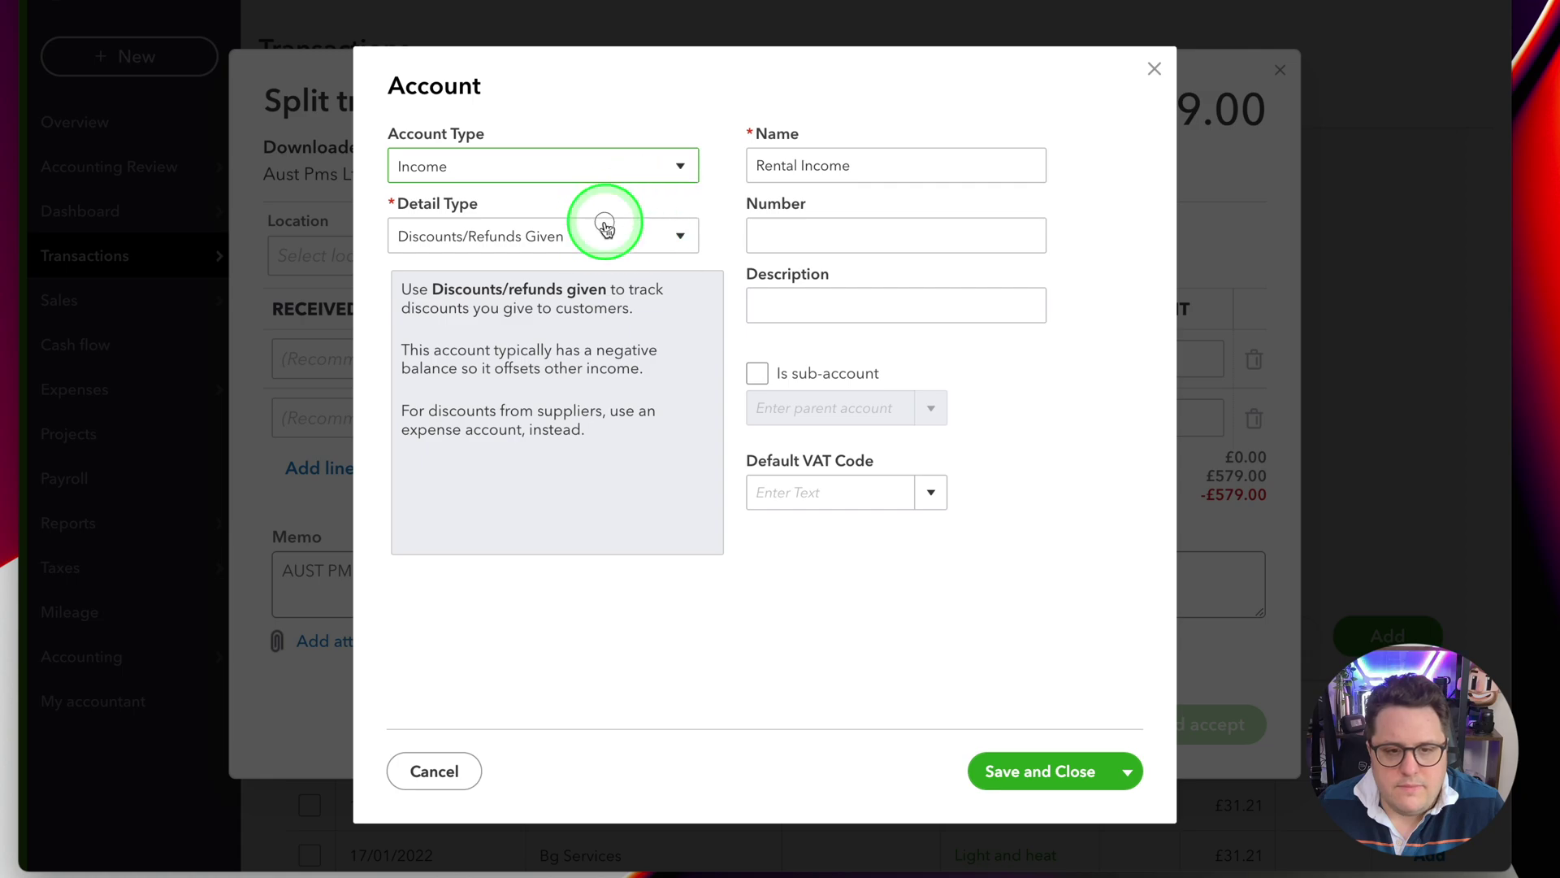
{"action": "left_click", "coordinate": [605, 227]}
{"action": "left_click", "coordinate": [514, 377]}
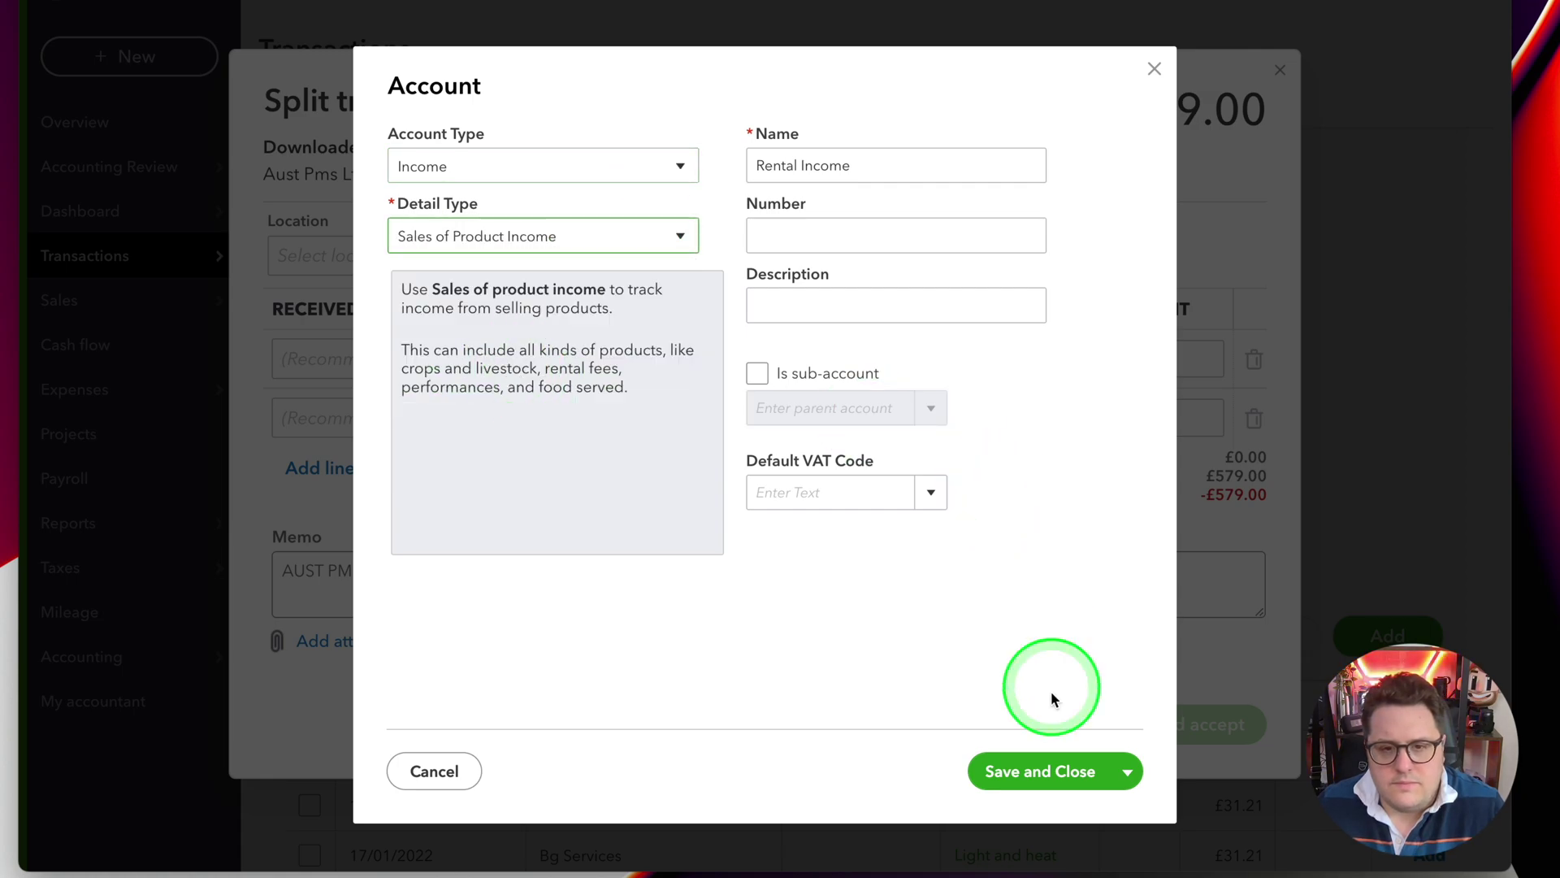
{"action": "left_click", "coordinate": [1058, 768]}
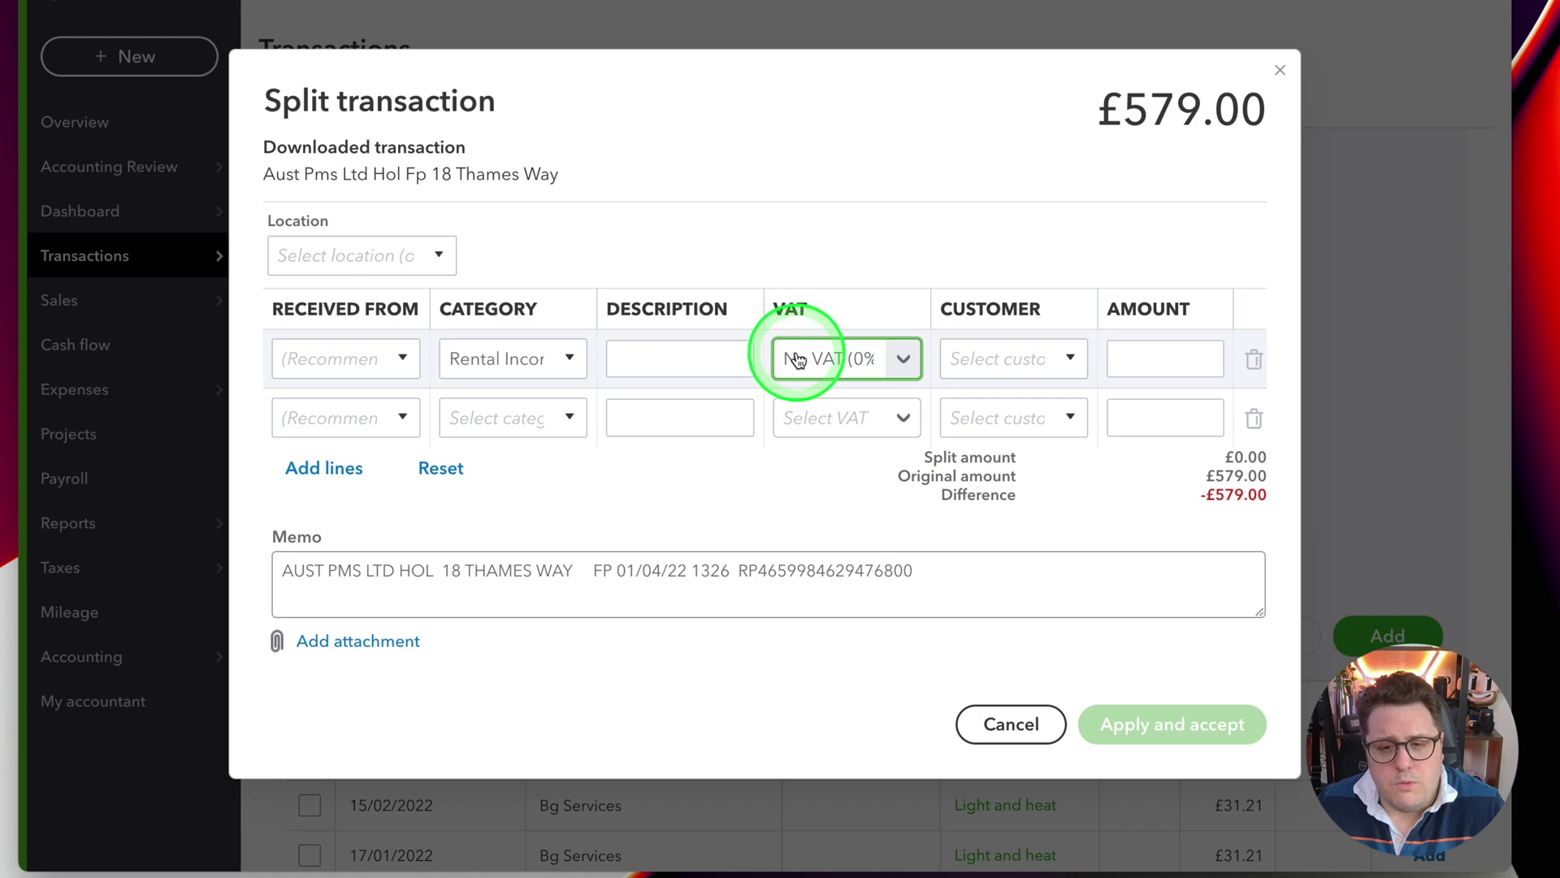
Step: Set the Rental Income line's amount to 600 and fill the second line with Agent Fees, No VAT and -10
{"action": "left_click", "coordinate": [1165, 358]}
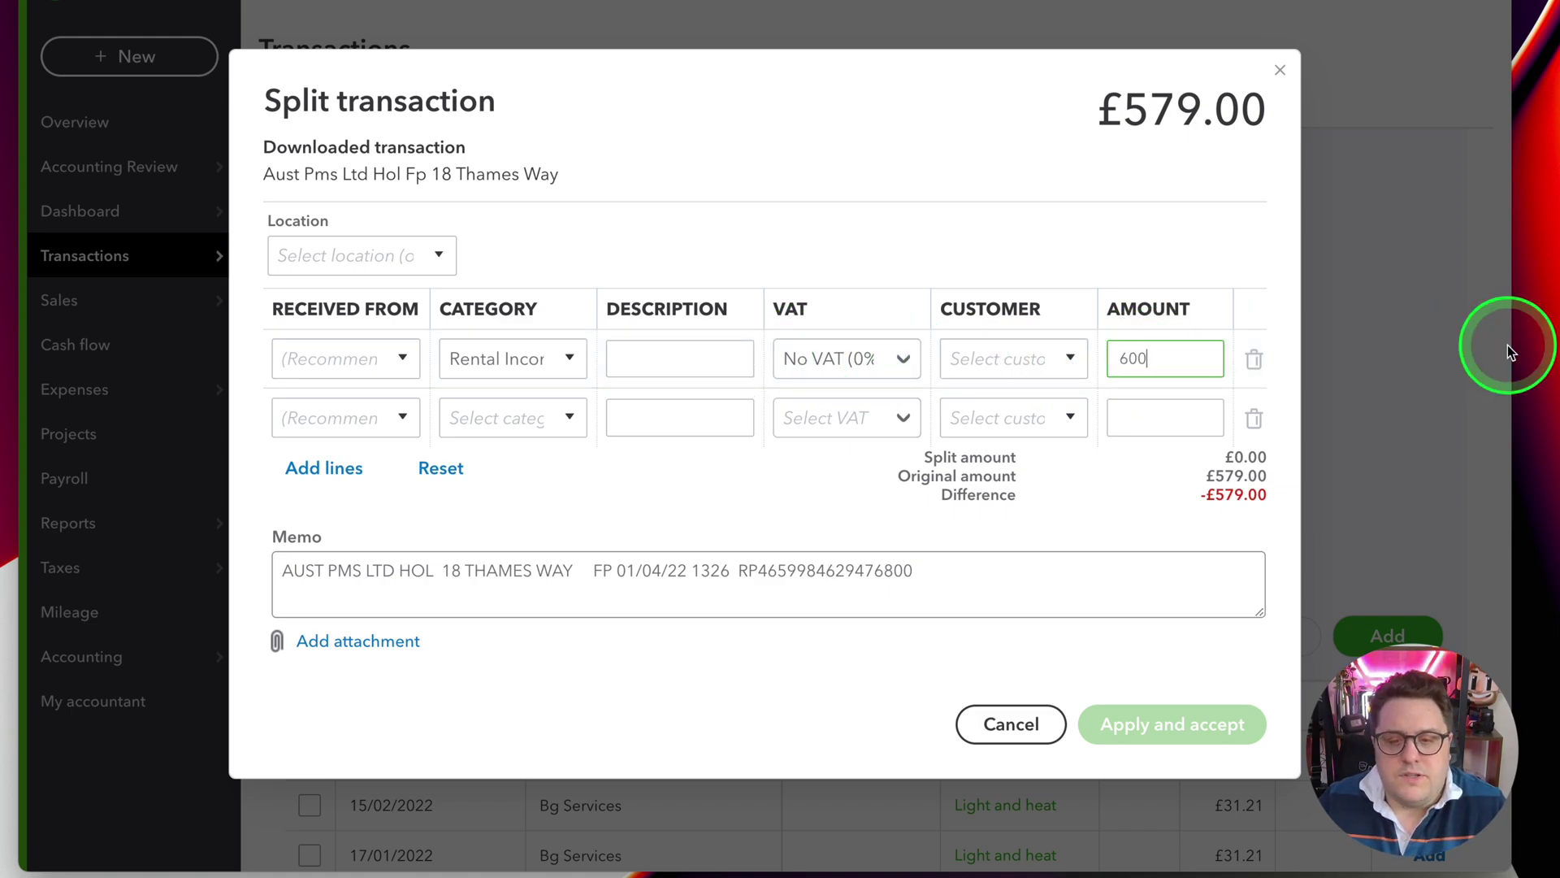
{"action": "key", "text": "Tab"}
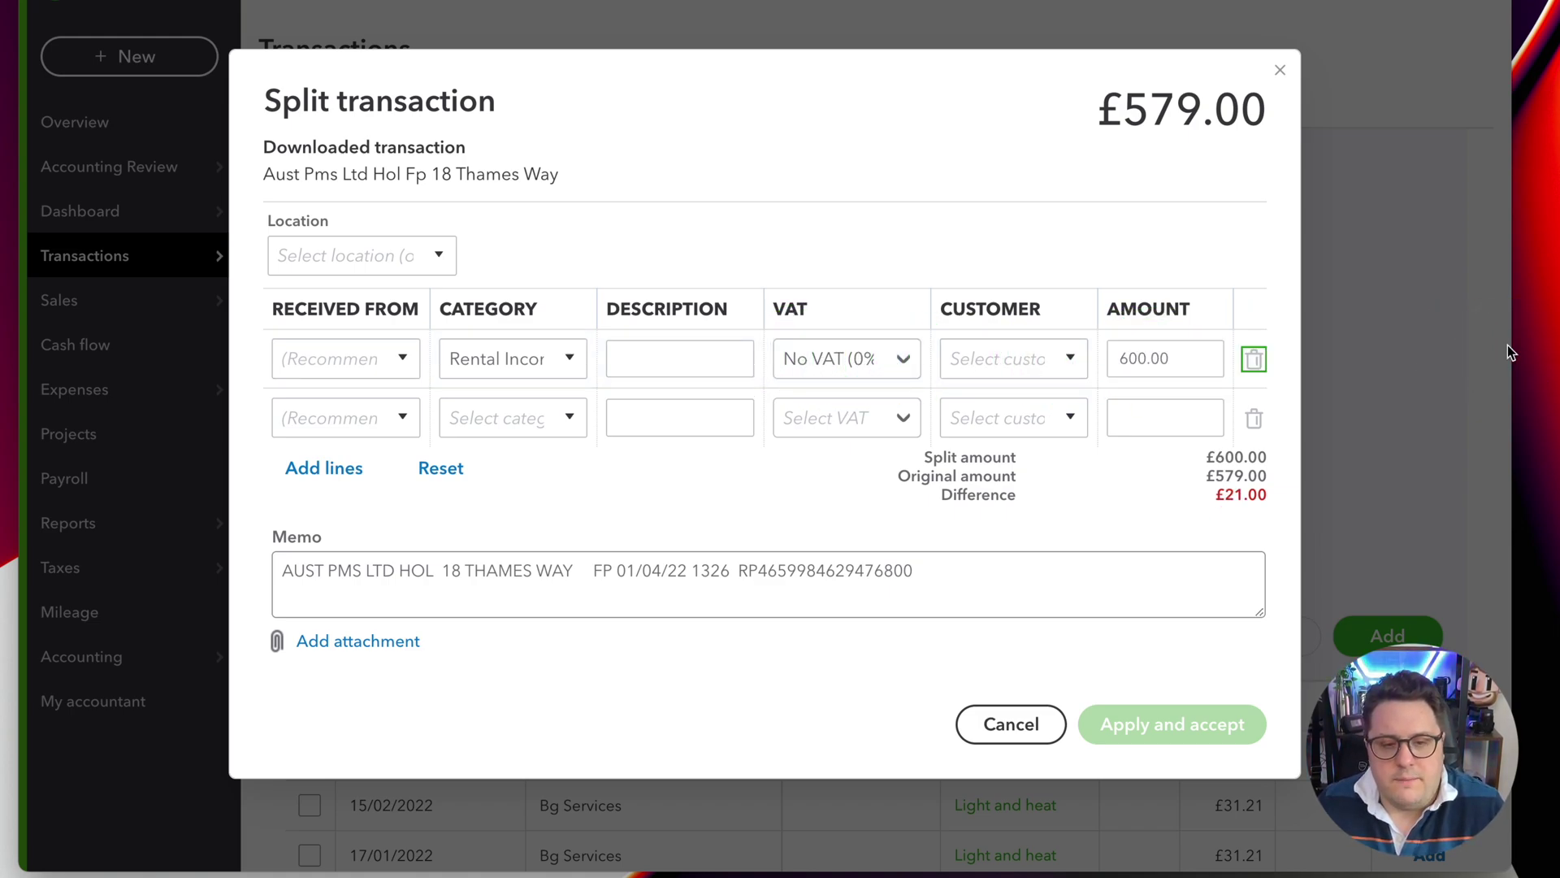
{"action": "left_click", "coordinate": [473, 422]}
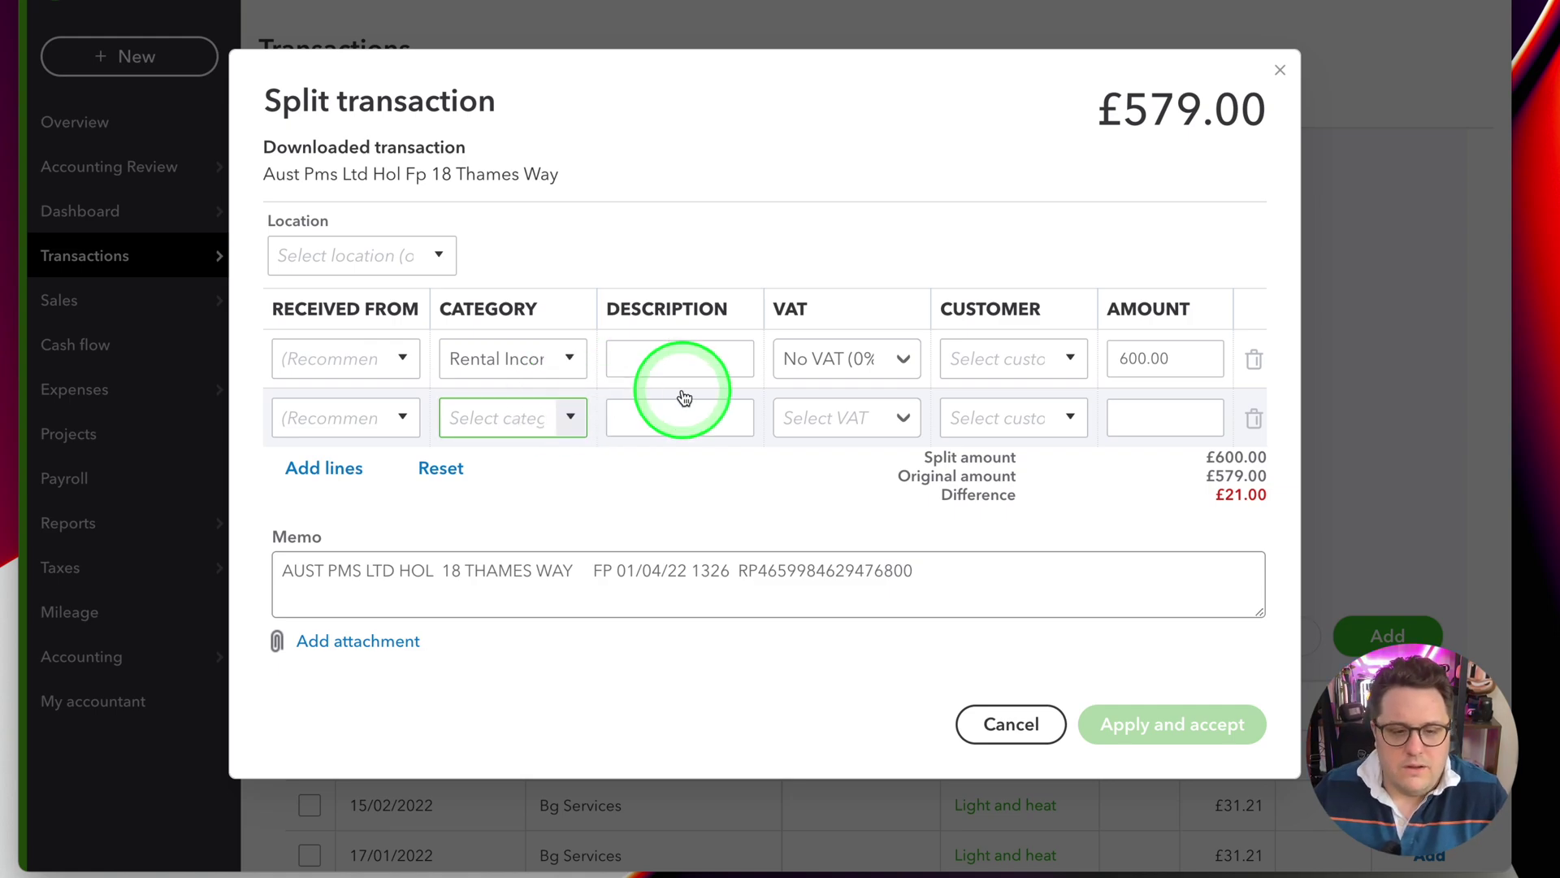
{"action": "type", "text": "Agent F"}
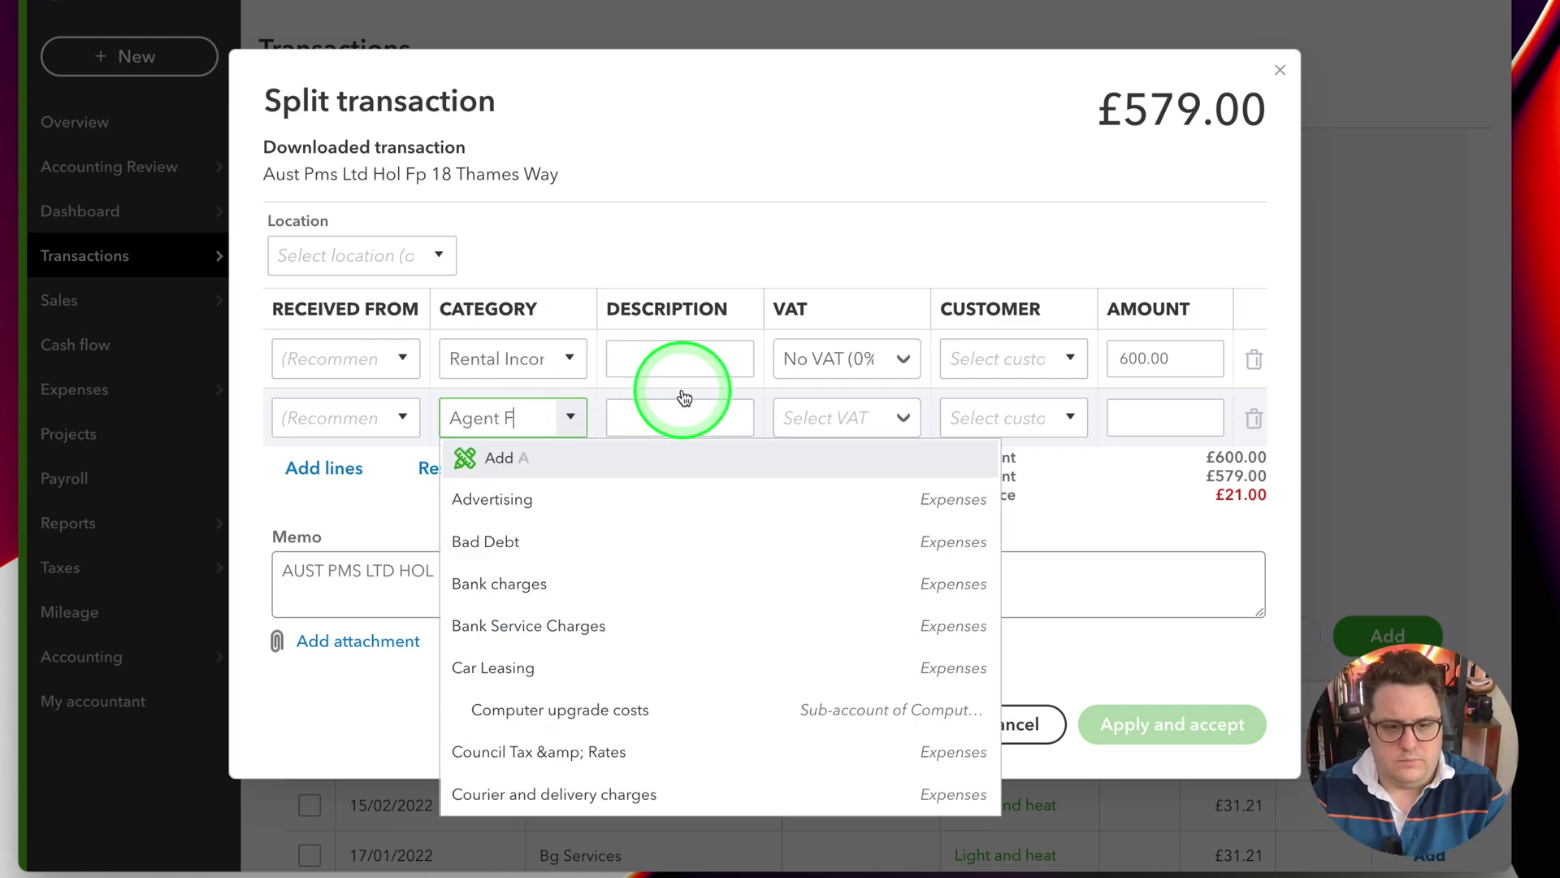
{"action": "type", "text": "ees"}
{"action": "left_click", "coordinate": [505, 498]}
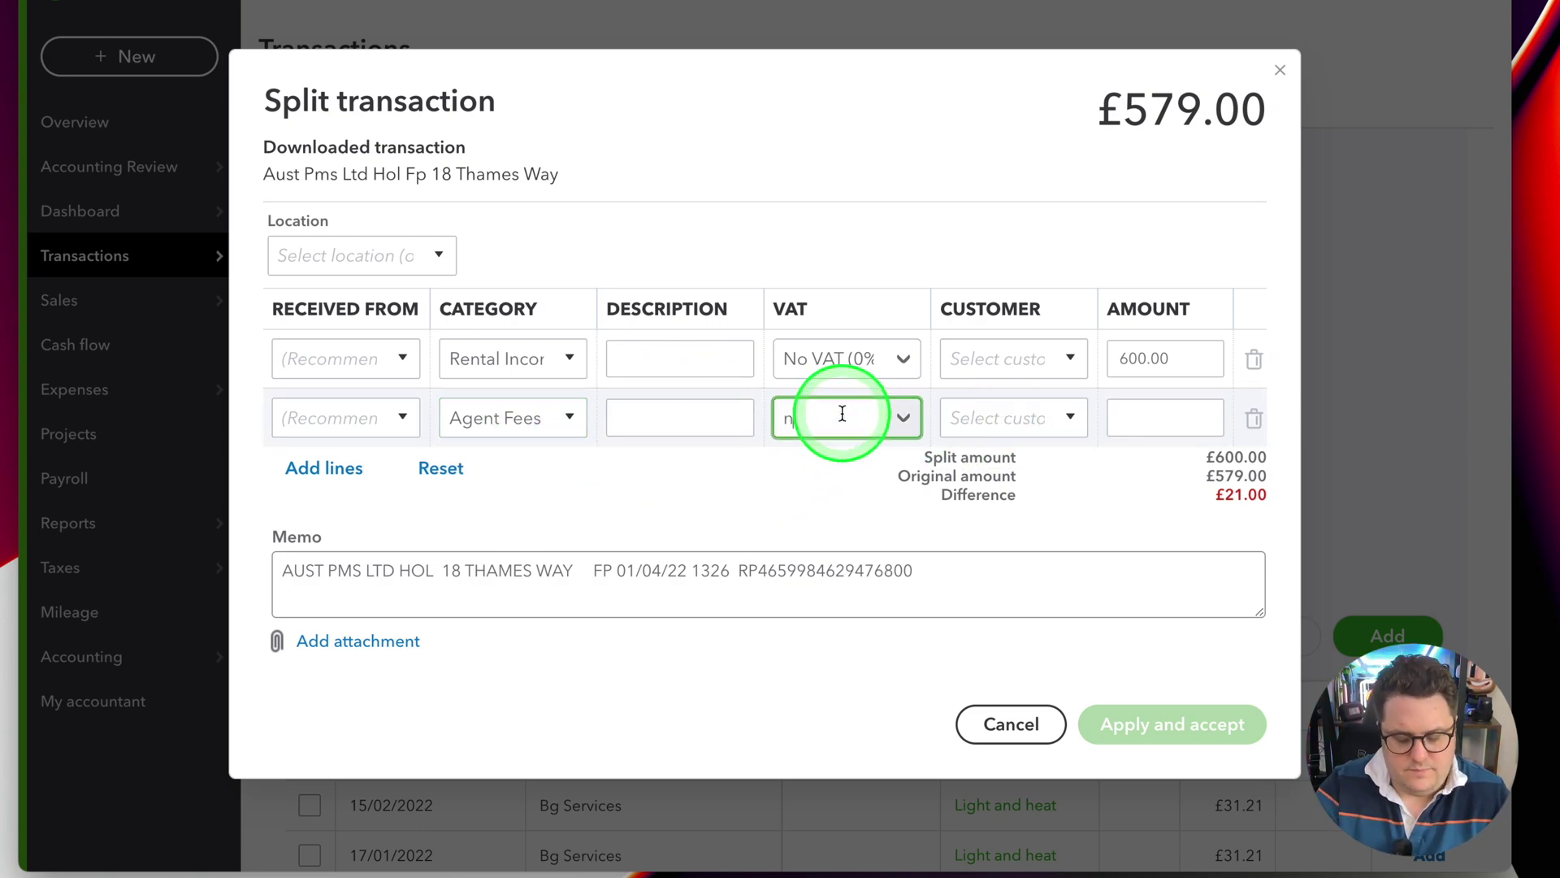
{"action": "type", "text": "o"}
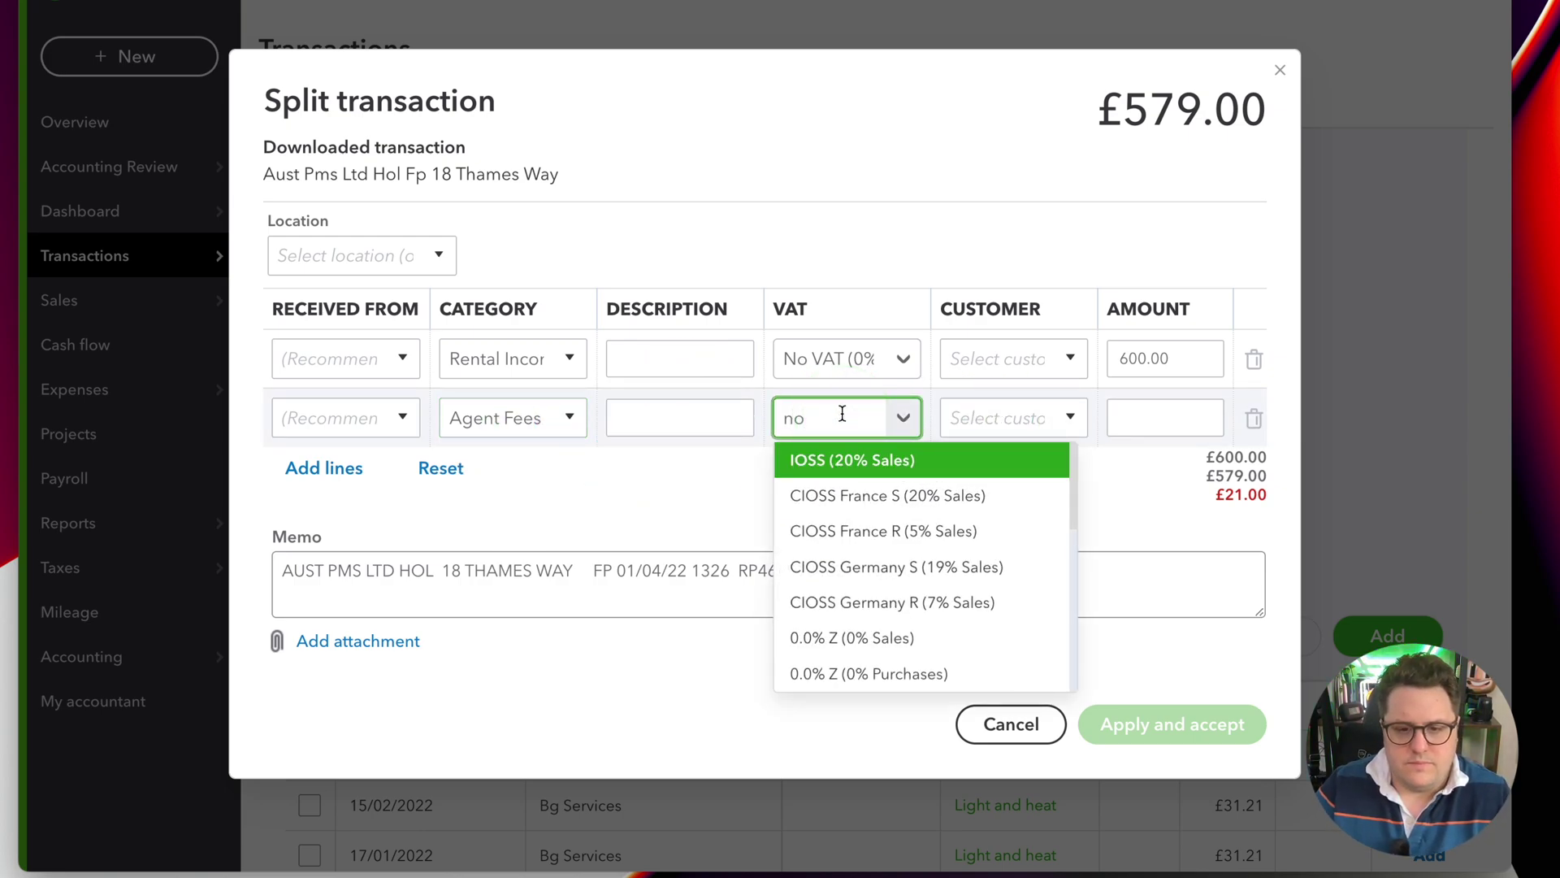
{"action": "left_click", "coordinate": [1220, 417]}
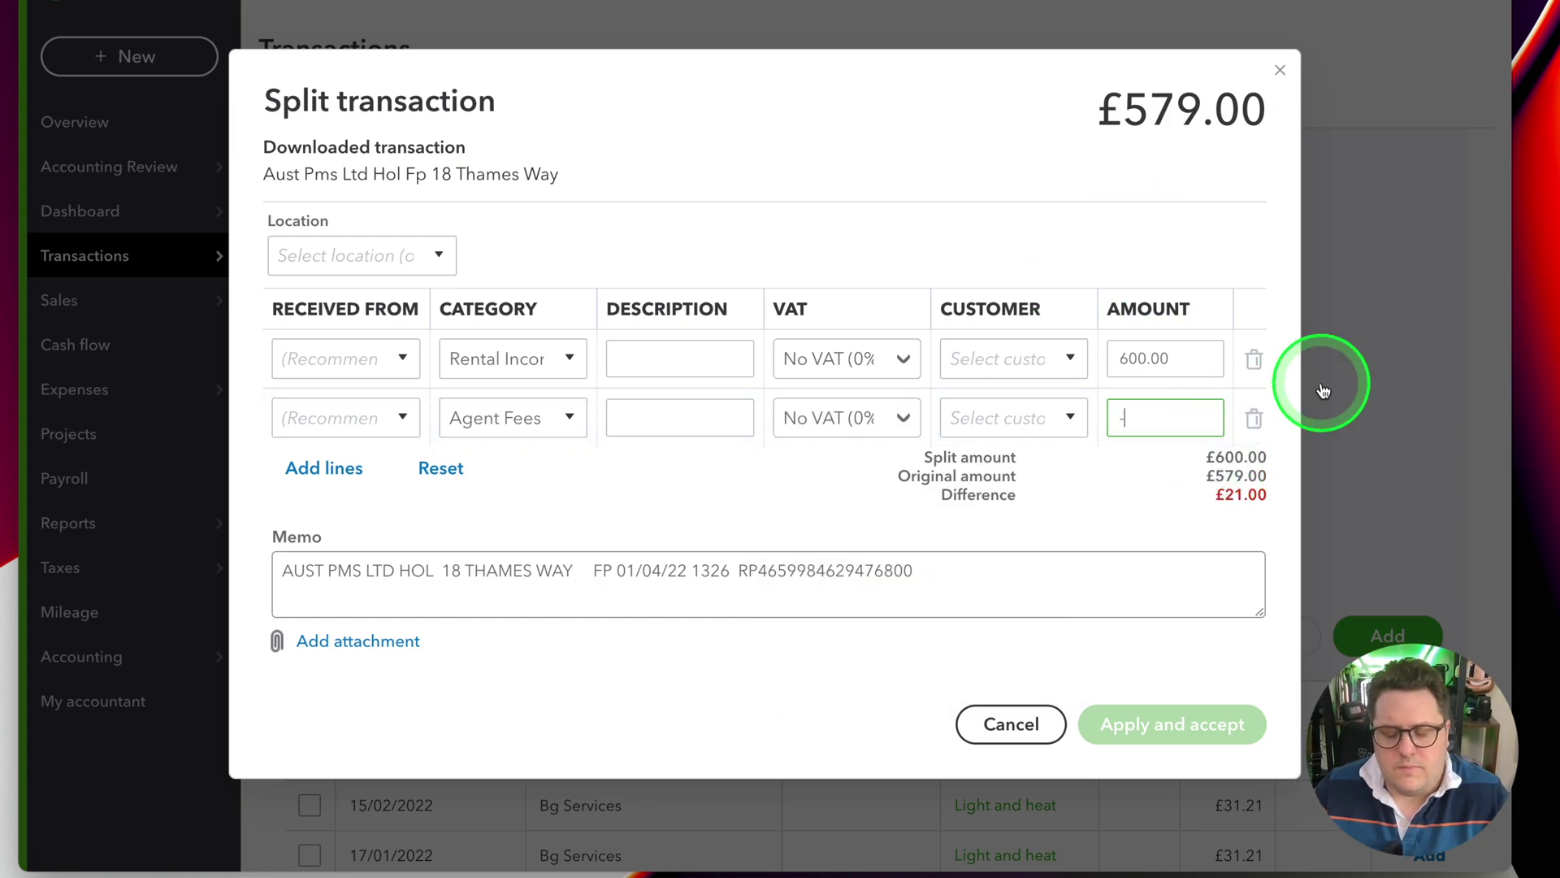
{"action": "type", "text": "-10"}
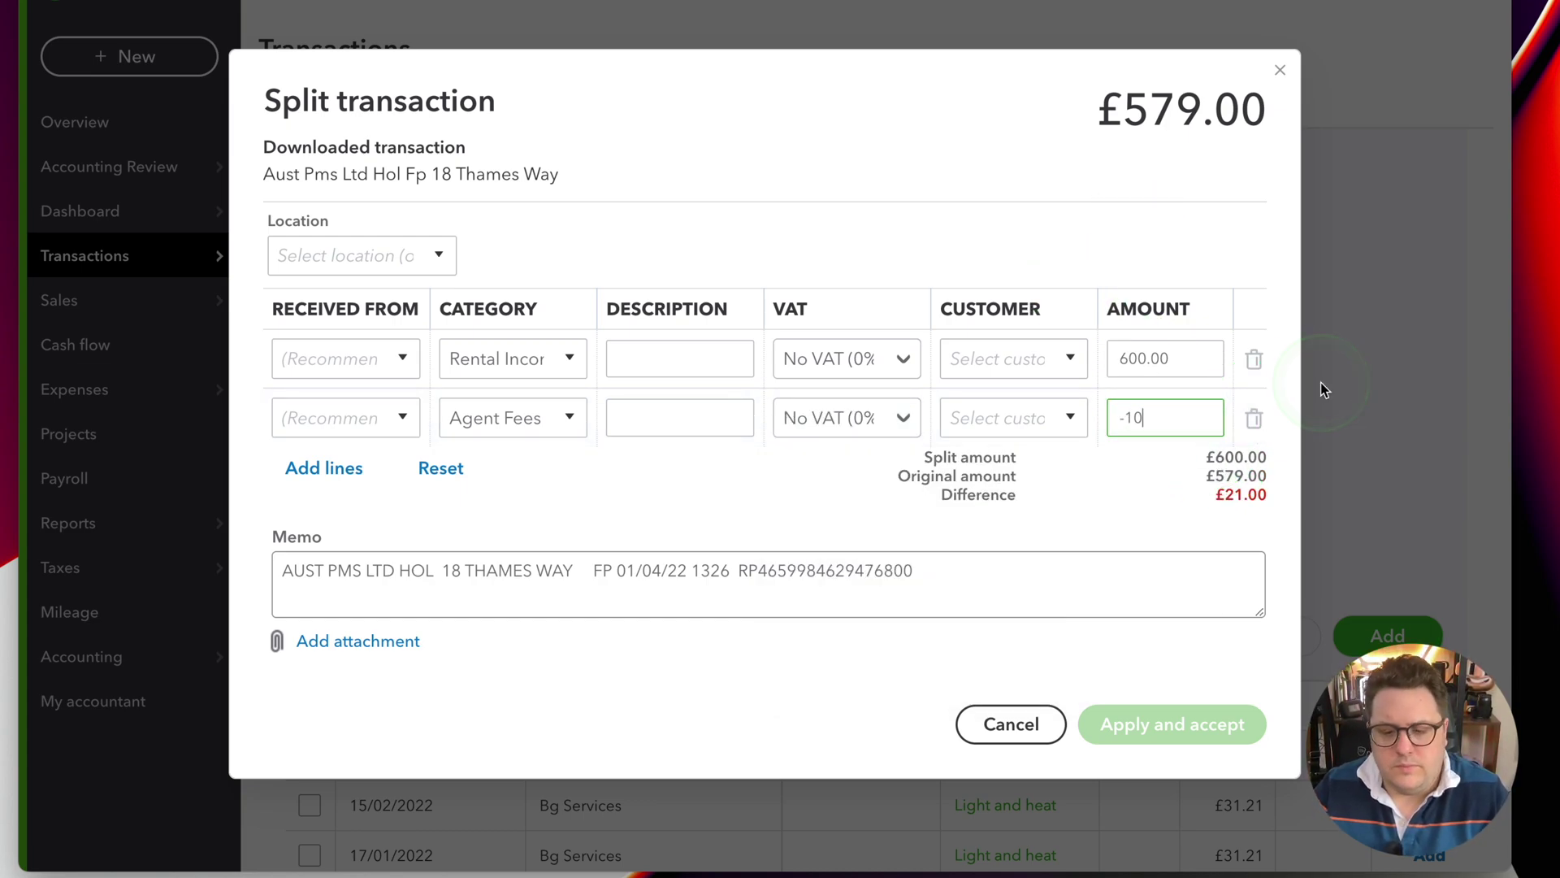
{"action": "key", "text": "Tab"}
Step: Add a third split line for Repairs and maintenance with No VAT and -11, and accept the split transaction
{"action": "left_click", "coordinate": [333, 478]}
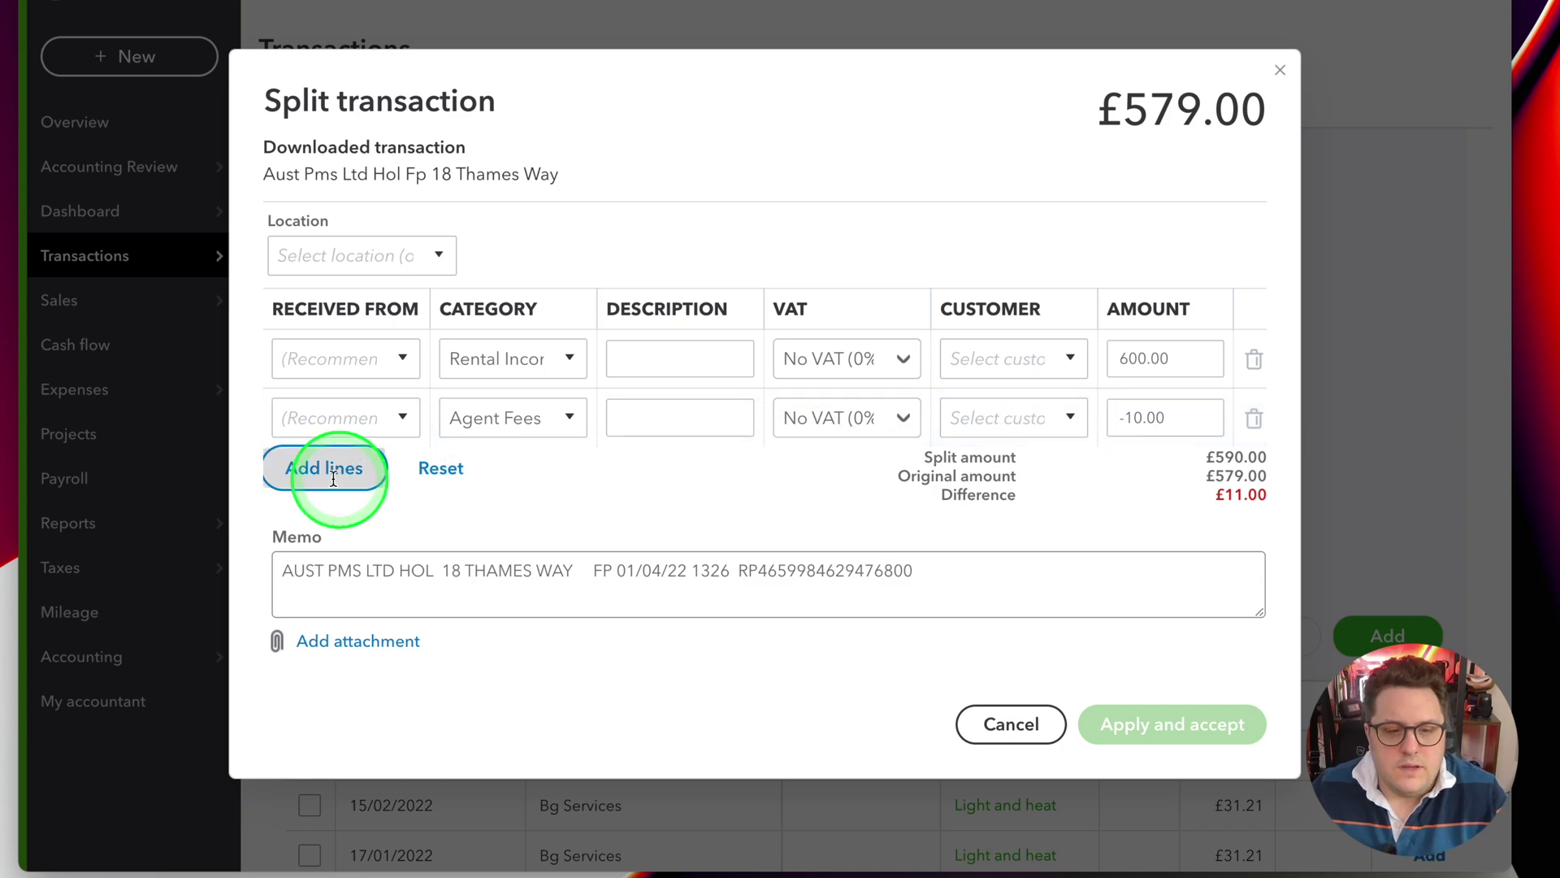
{"action": "type", "text": "R"}
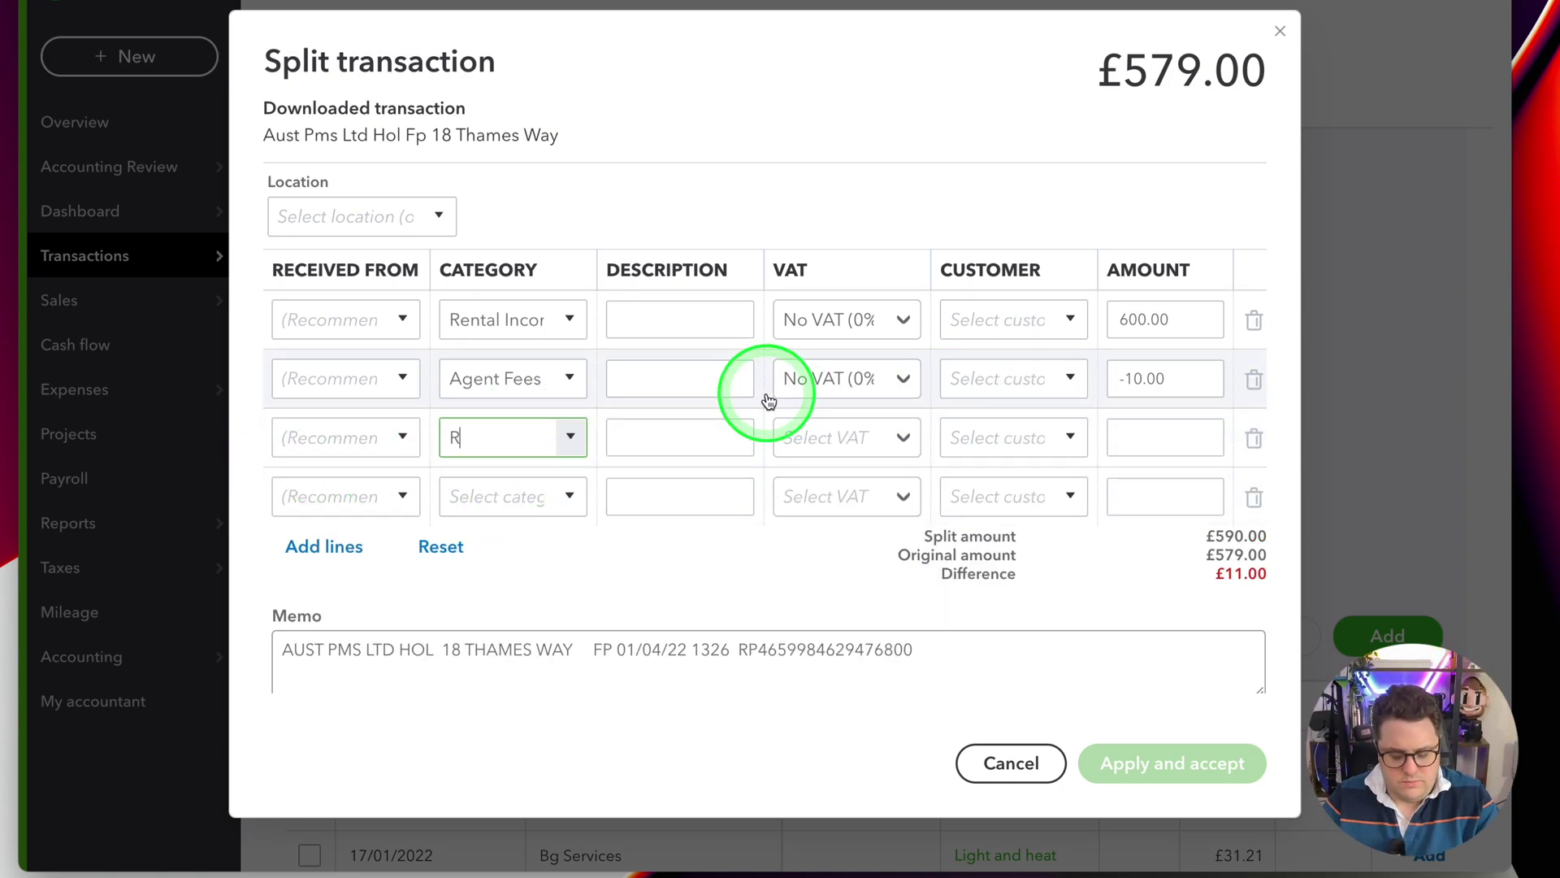
{"action": "type", "text": "epair"}
{"action": "key", "text": "Down"}
{"action": "key", "text": "Down"}
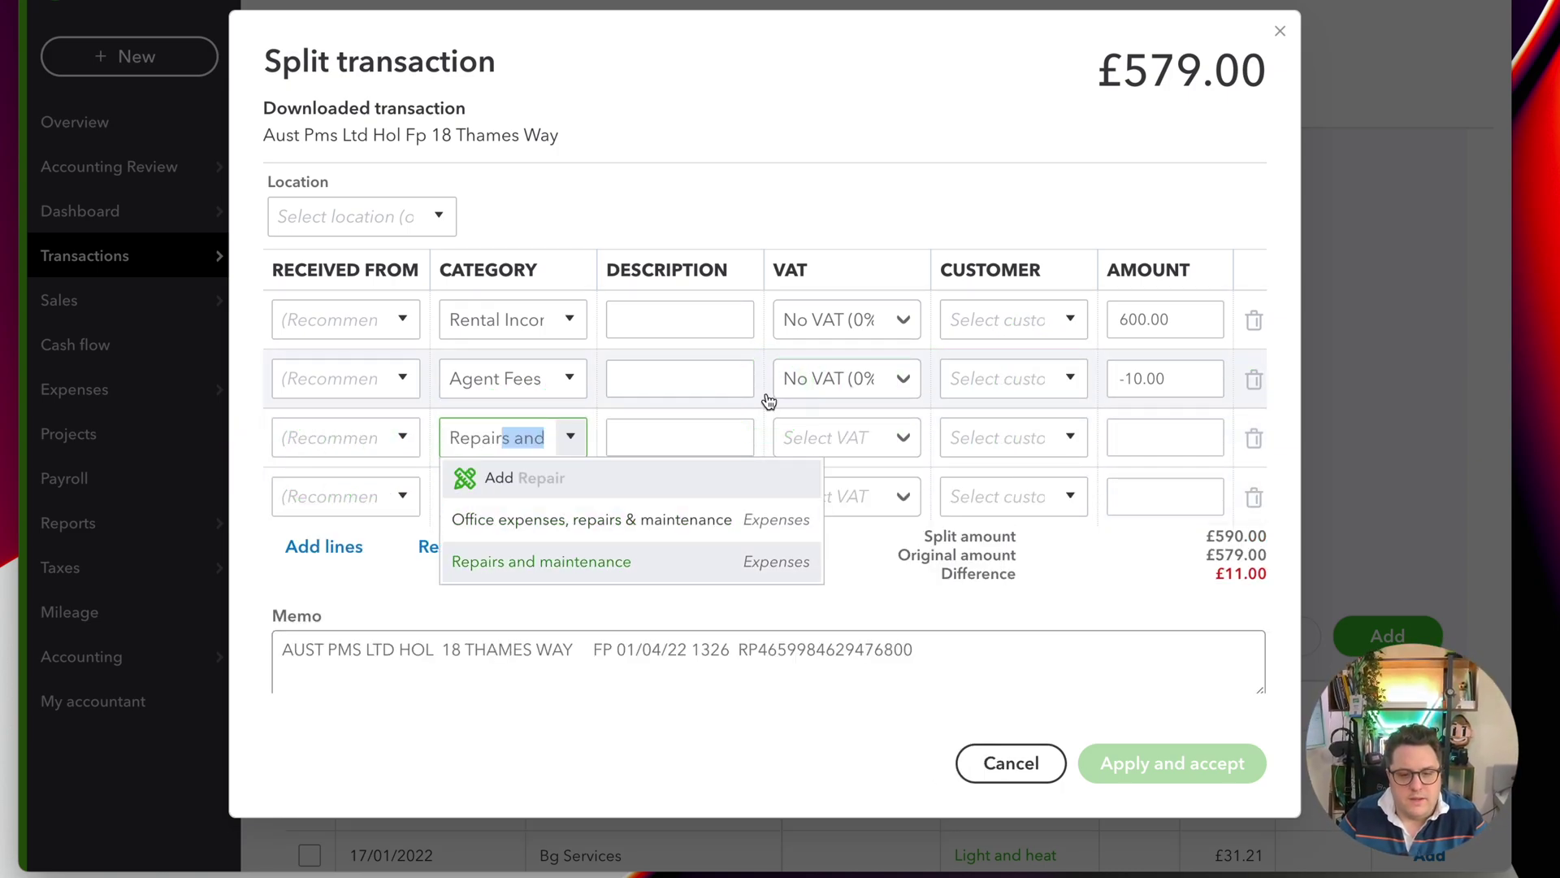
{"action": "key", "text": "Tab"}
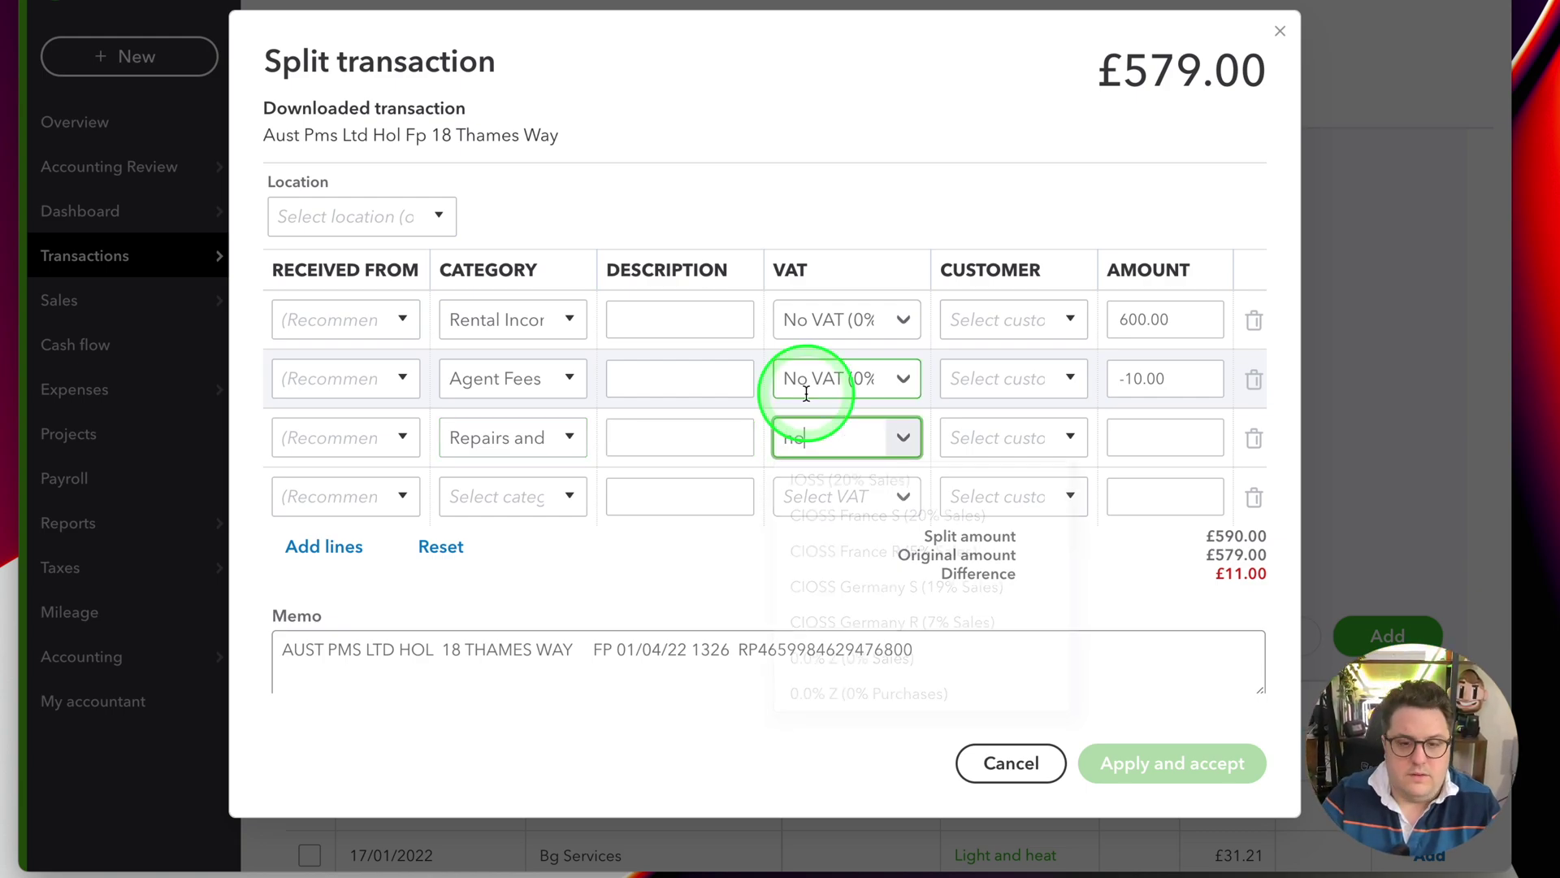
{"action": "key", "text": "Down"}
{"action": "key", "text": "Return"}
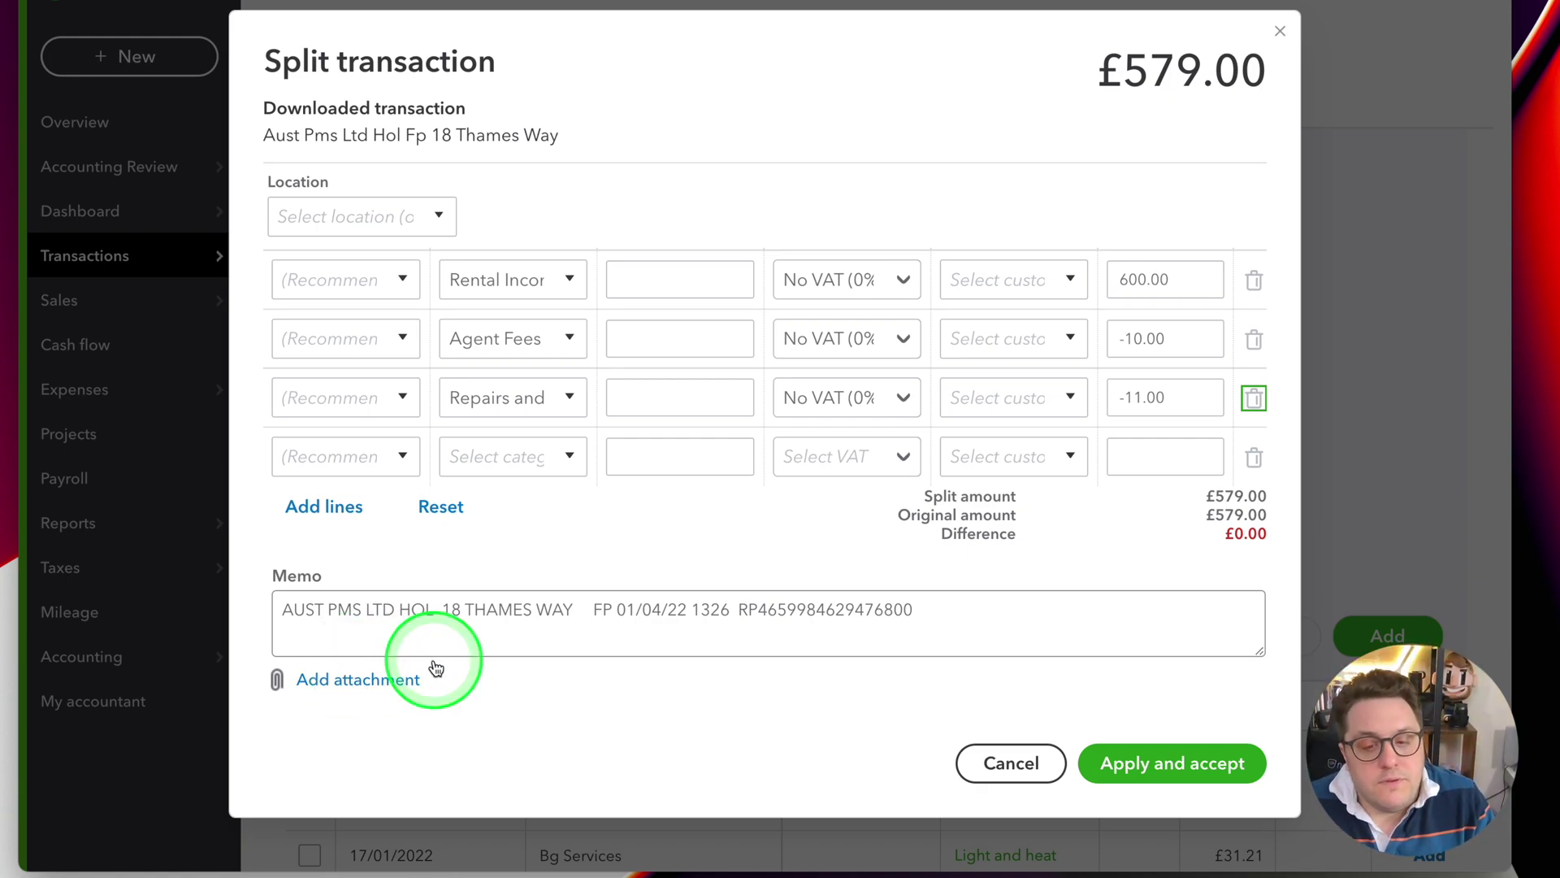
{"action": "left_click", "coordinate": [1156, 760]}
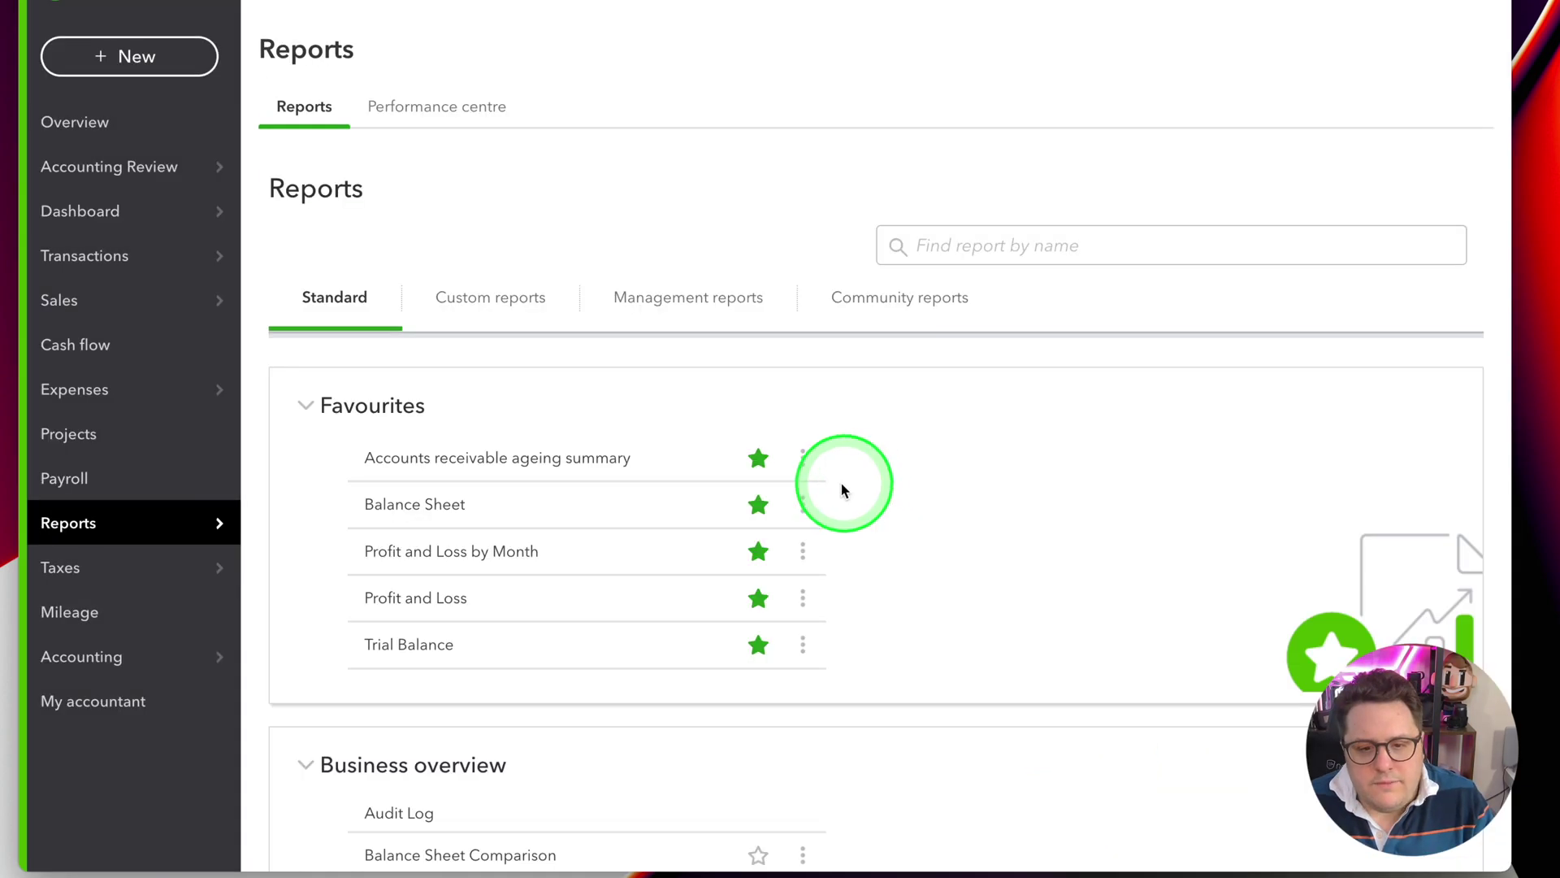
Step: Run the Profit and Loss report for the custom period 01/04/2022 to 01/04/2022
{"action": "left_click", "coordinate": [398, 599]}
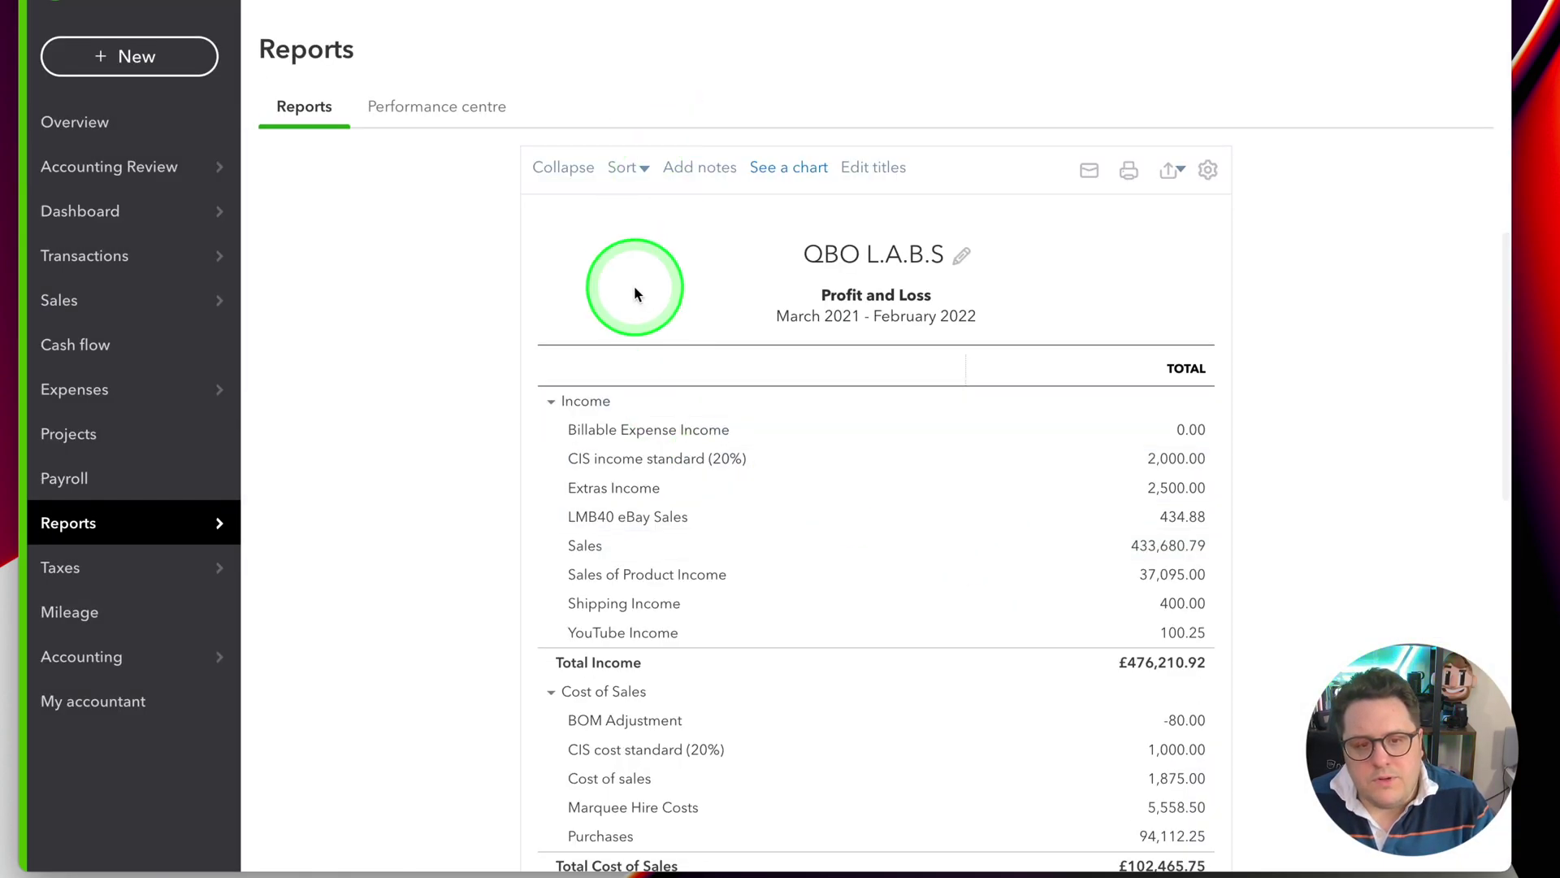
{"action": "scroll", "coordinate": [601, 284], "scroll_direction": "up", "scroll_amount": 3}
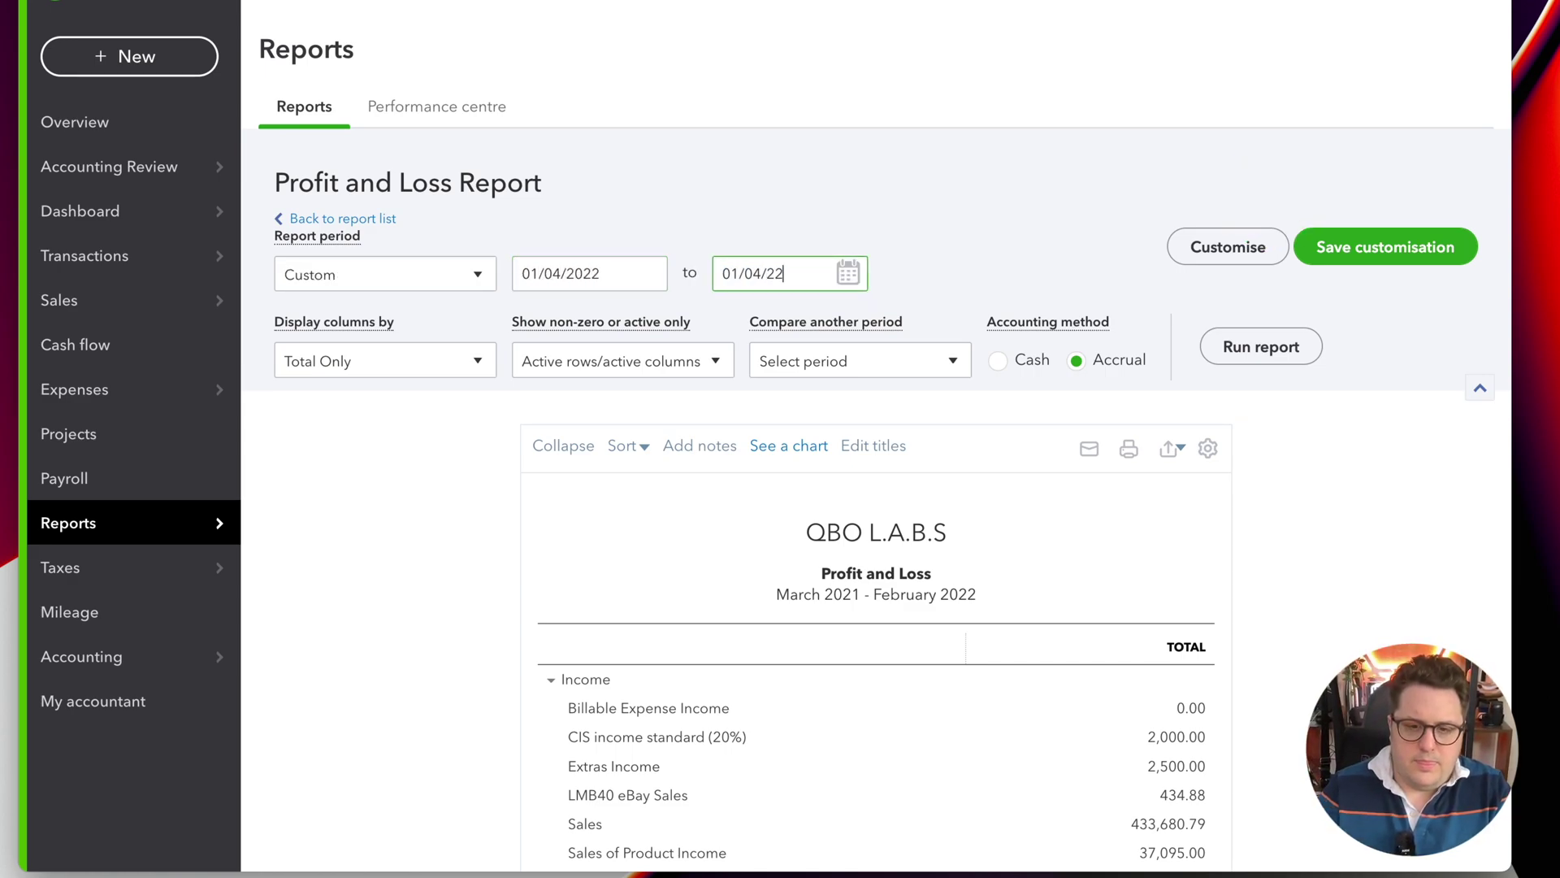
{"action": "left_click", "coordinate": [1237, 366]}
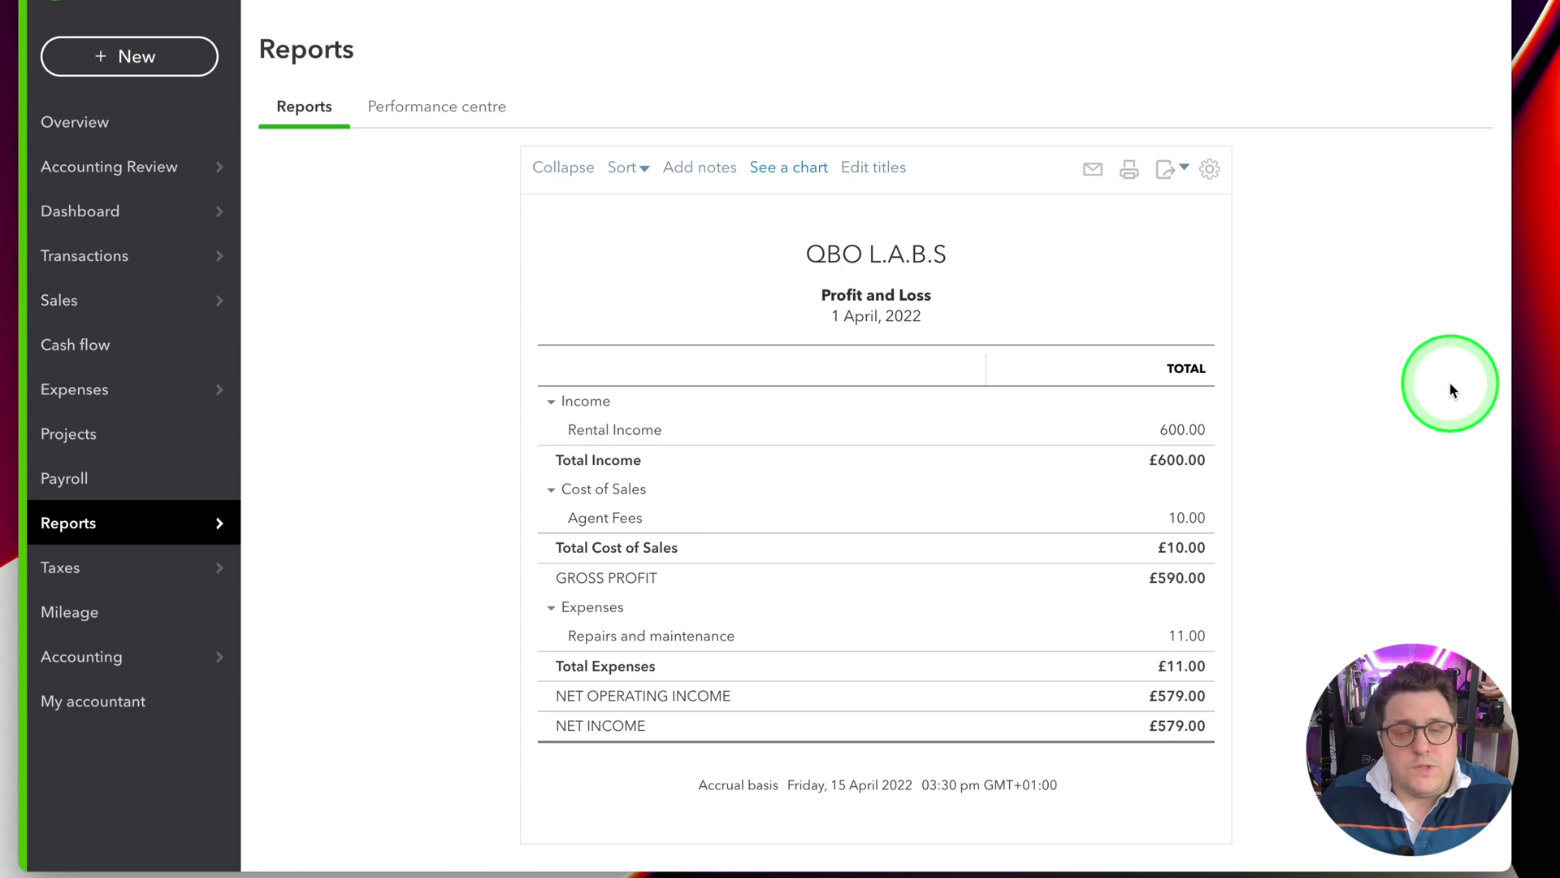